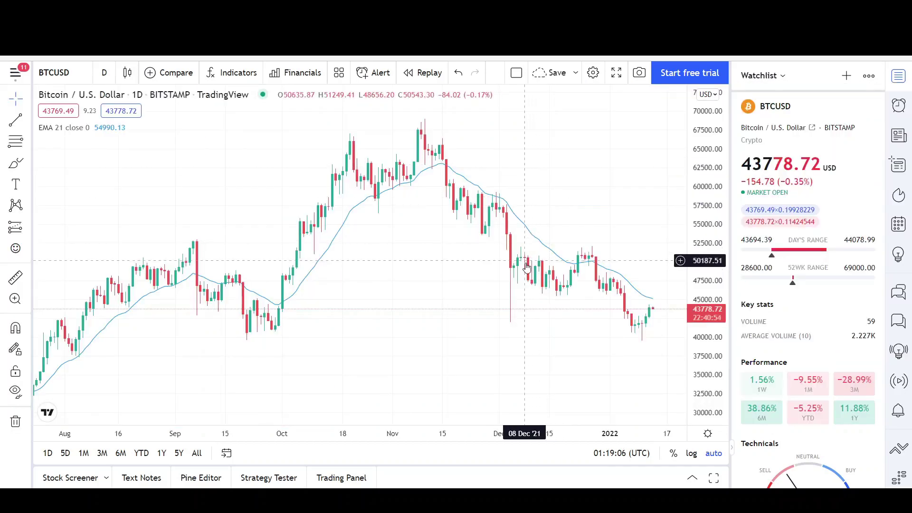
# Zoom and scroll the daily chart to frame the November 2021 peak and January low.
pyautogui.scroll(1, 525, 271)
pyautogui.scroll(-3, 522, 316)
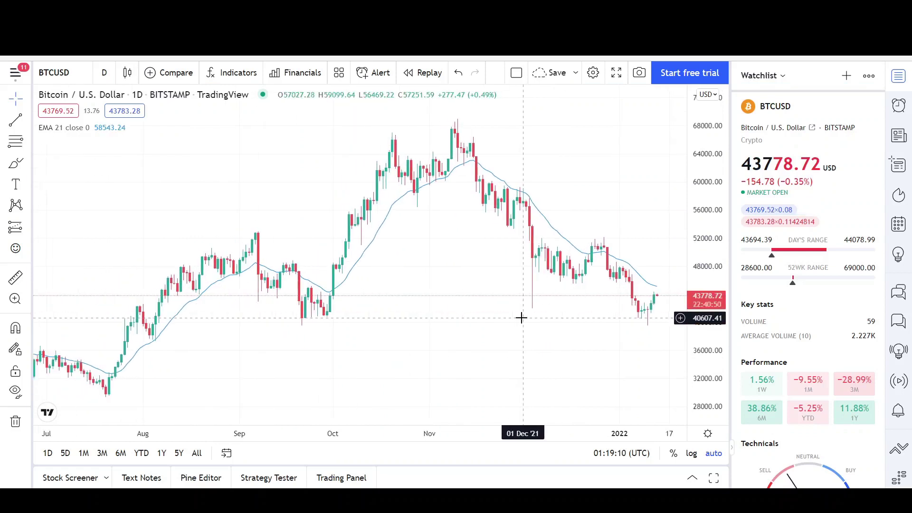
pyautogui.scroll(-1, 521, 317)
pyautogui.scroll(1, 521, 317)
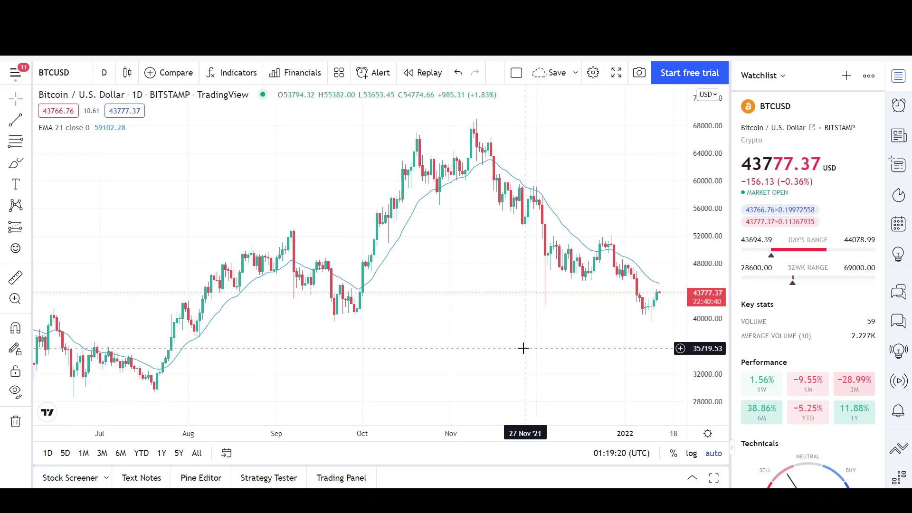
pyautogui.scroll(2, 526, 346)
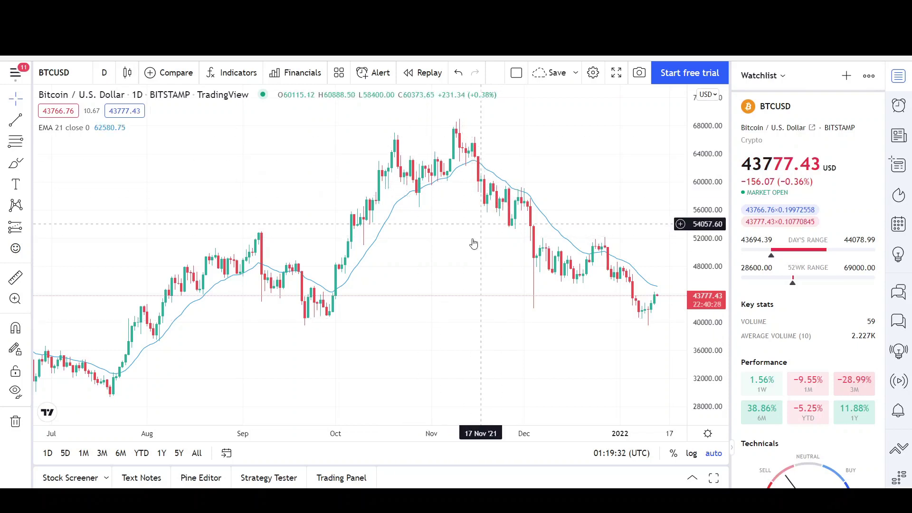
pyautogui.scroll(-2, 432, 326)
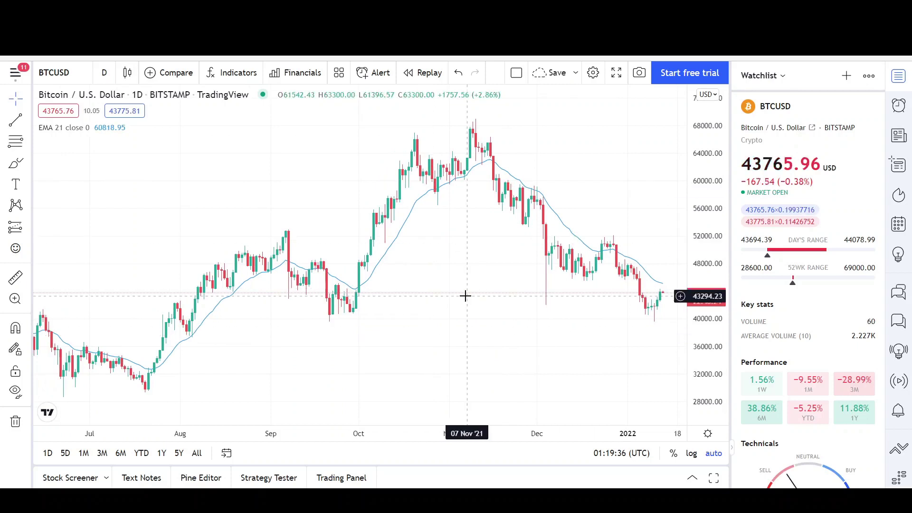
pyautogui.scroll(1, 461, 303)
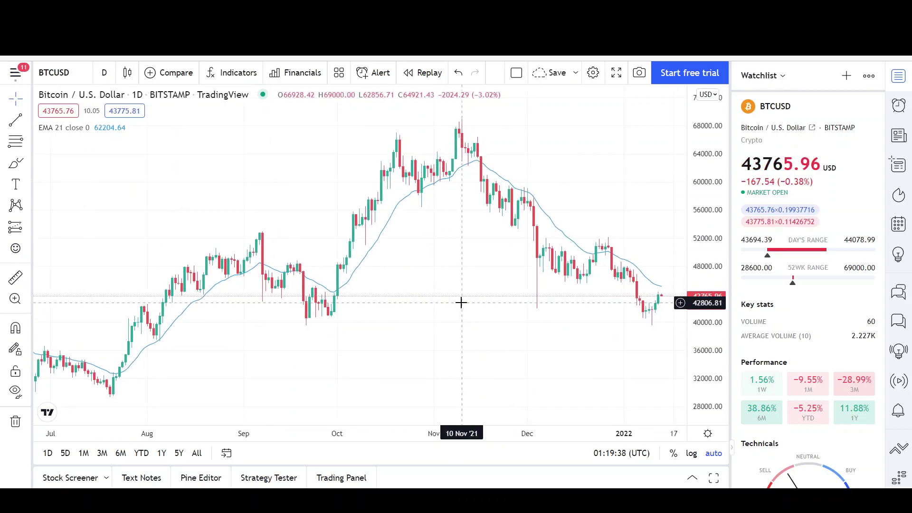
pyautogui.moveTo(482, 387)
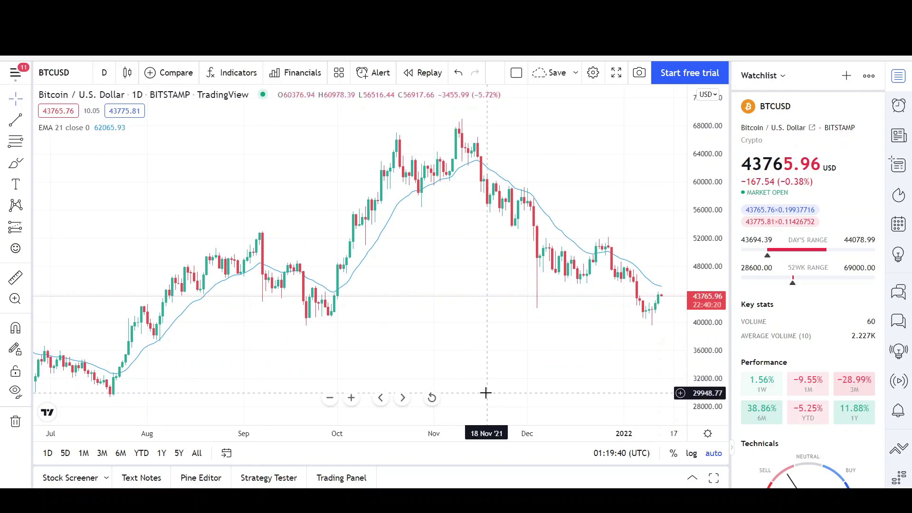
pyautogui.scroll(1, 492, 352)
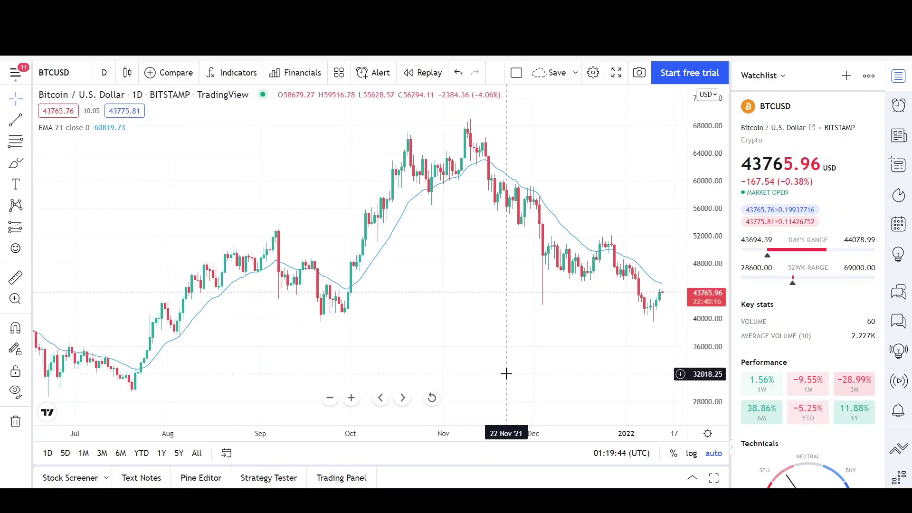
pyautogui.scroll(1, 506, 375)
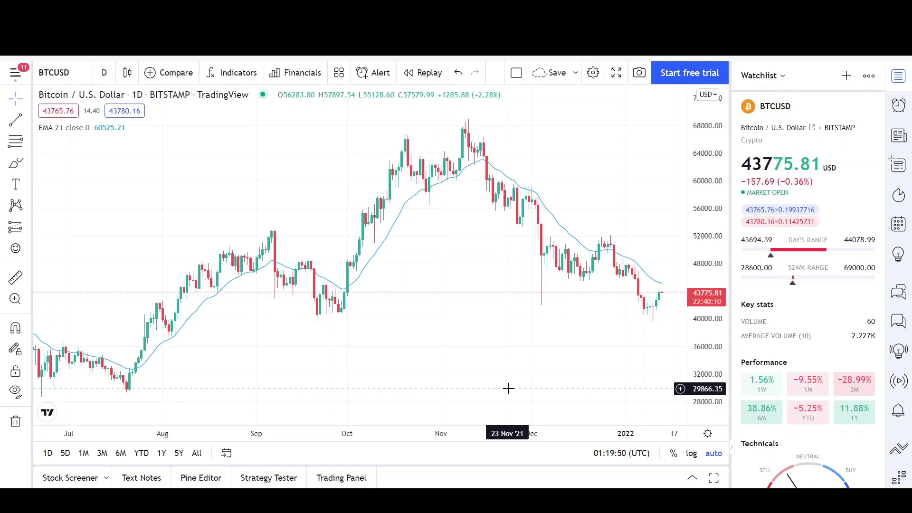
pyautogui.scroll(4, 507, 345)
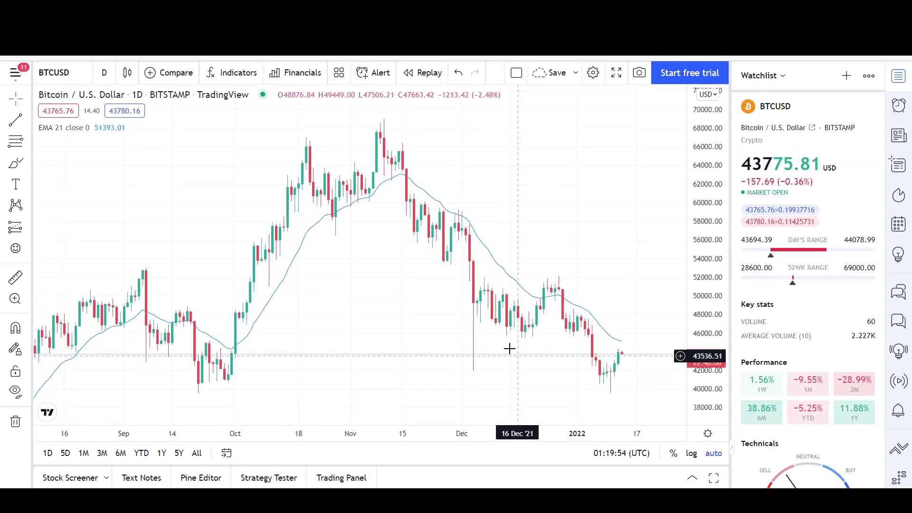
pyautogui.hscroll(1, 489, 348)
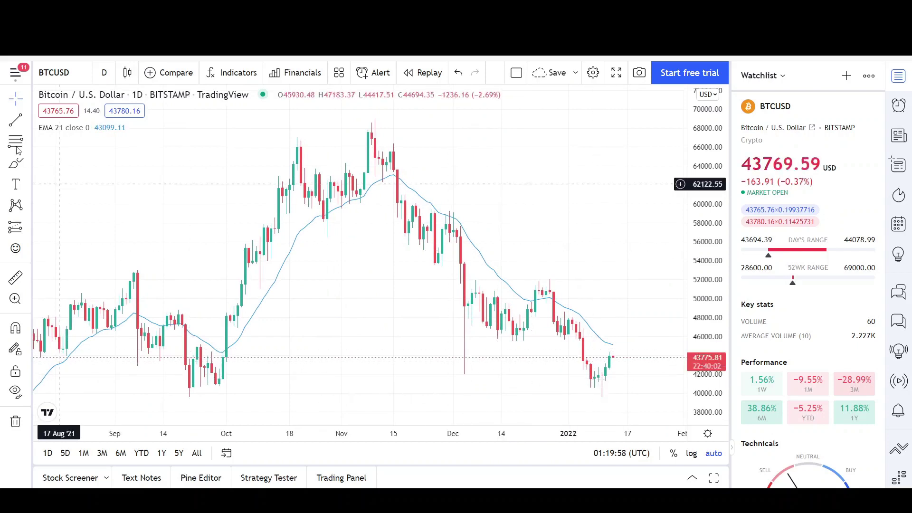
# Draw a descending parallel channel from the November high near 69000 to the January low.
pyautogui.click(28, 121)
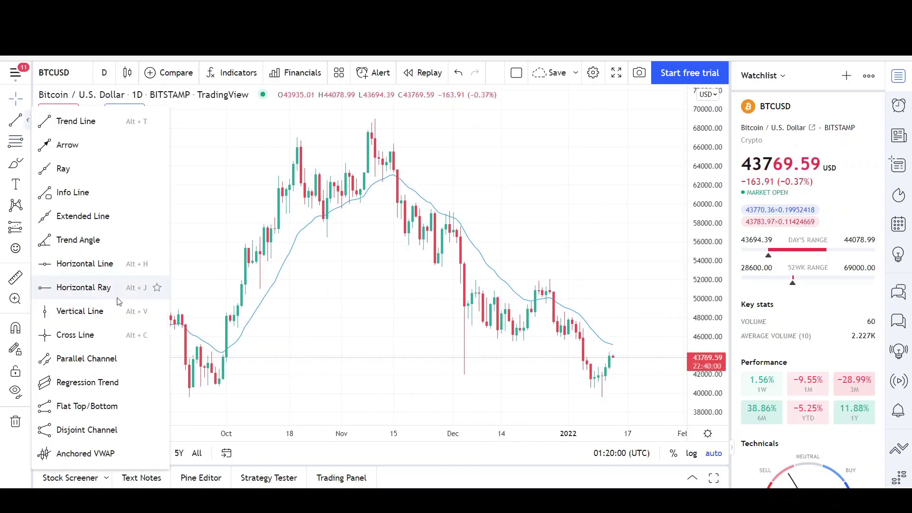
pyautogui.click(88, 357)
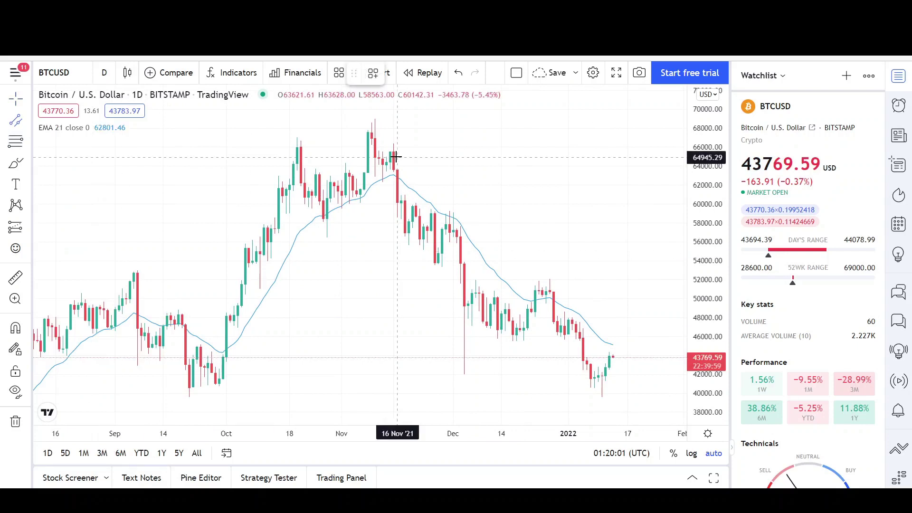
pyautogui.click(370, 123)
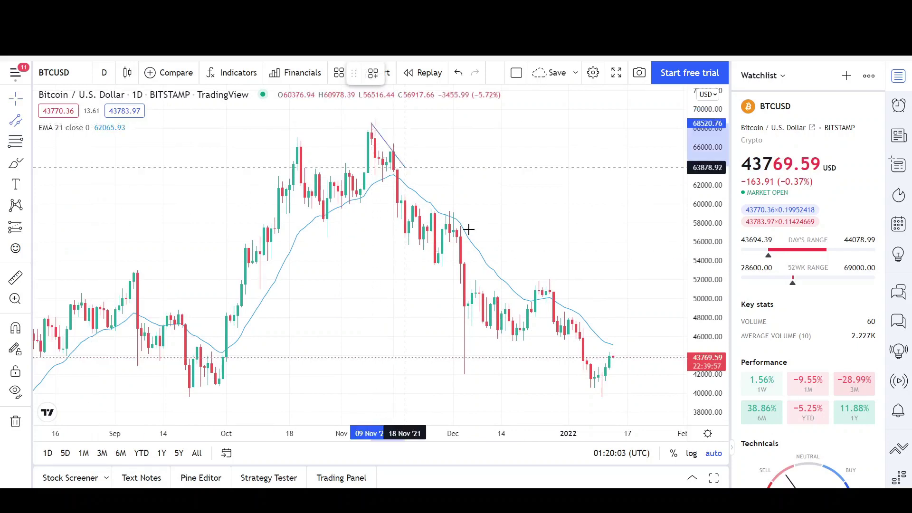
pyautogui.click(590, 398)
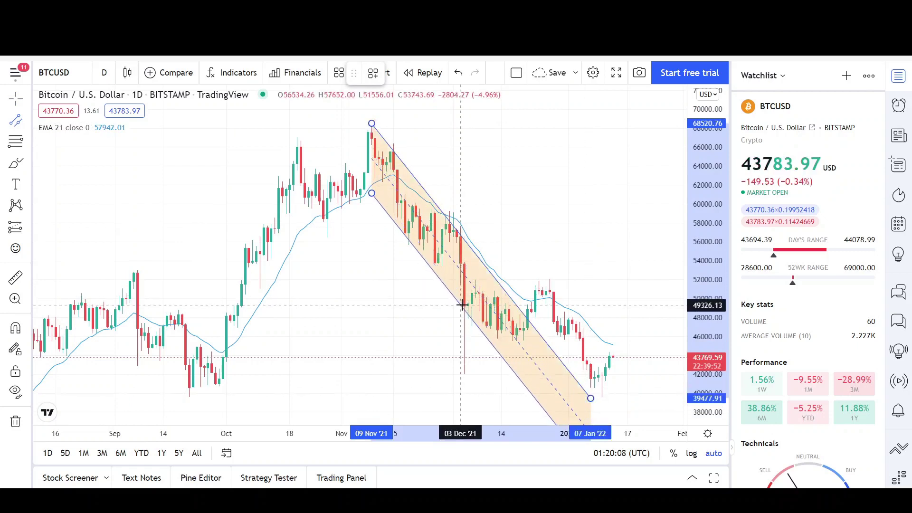
pyautogui.click(461, 304)
pyautogui.click(418, 332)
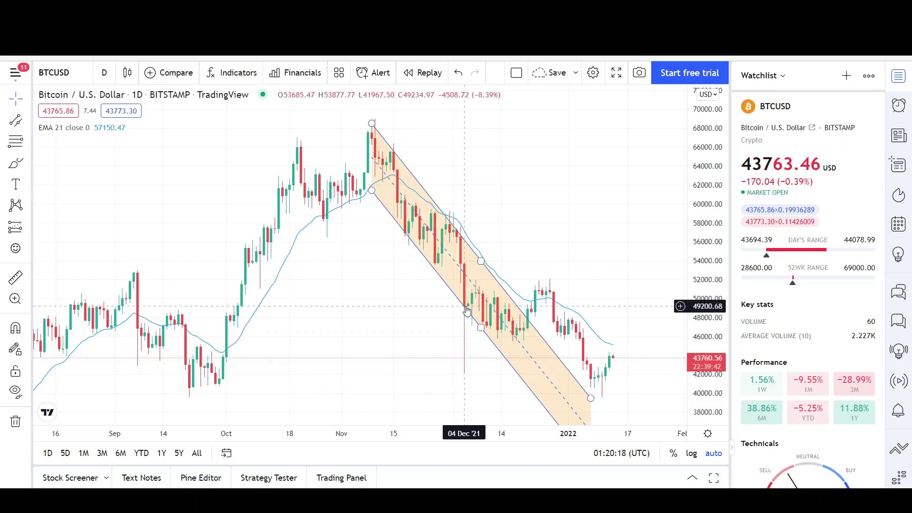
# Pan and zoom the chart to bring earlier October candles into view.
pyautogui.scroll(3, 467, 309)
pyautogui.scroll(2, 446, 309)
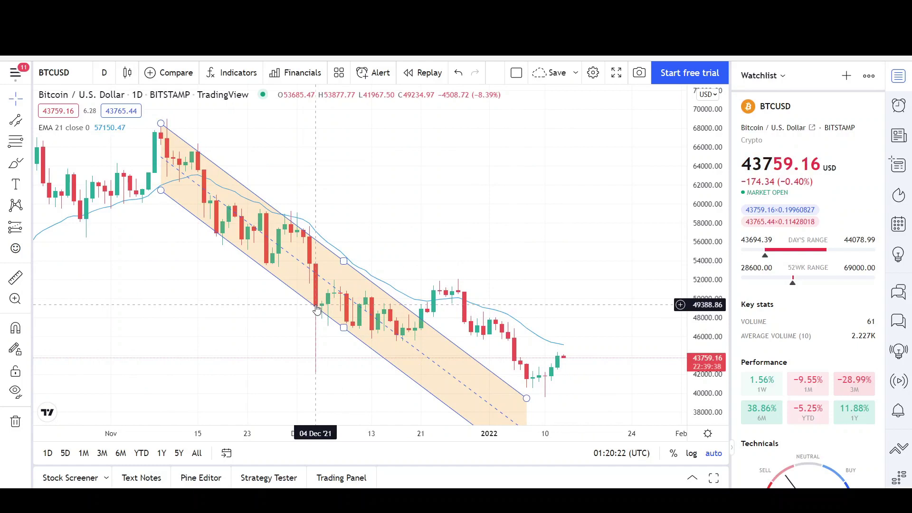
pyautogui.hscroll(-3, 326, 317)
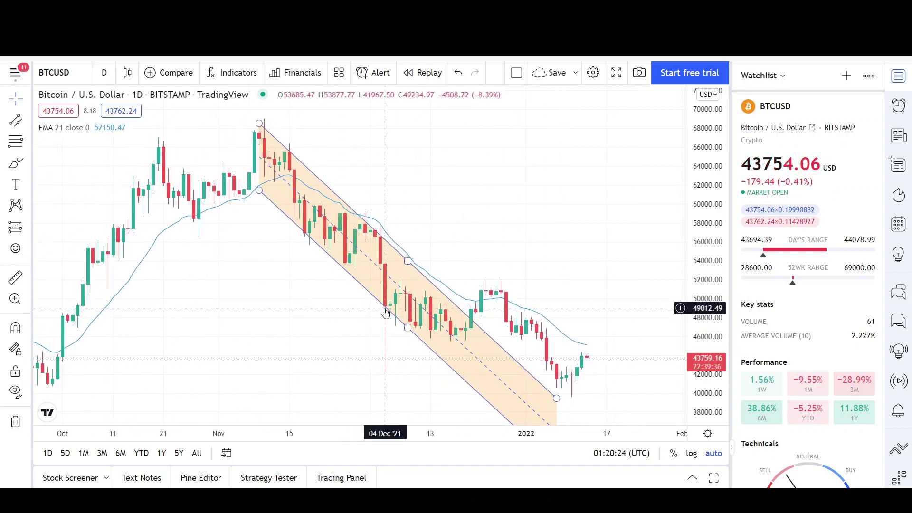
pyautogui.scroll(-1, 397, 308)
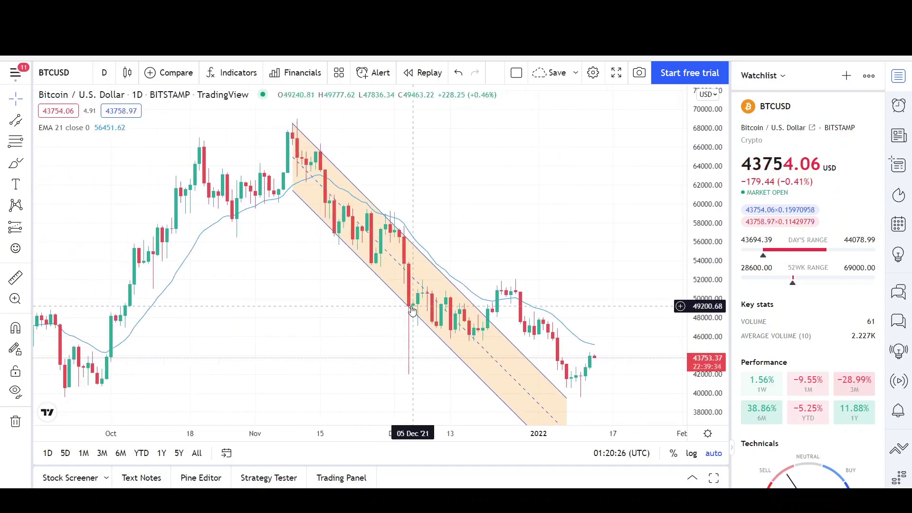
pyautogui.scroll(-2, 413, 311)
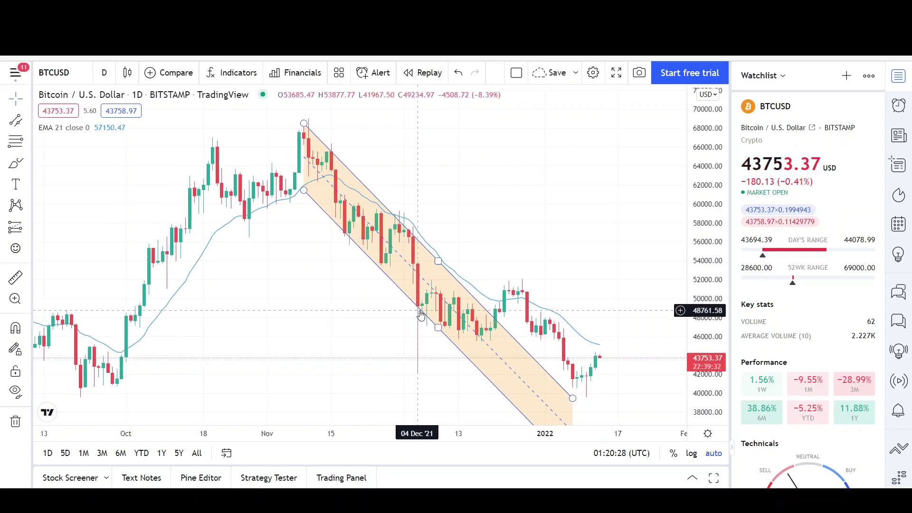
pyautogui.scroll(-1, 420, 314)
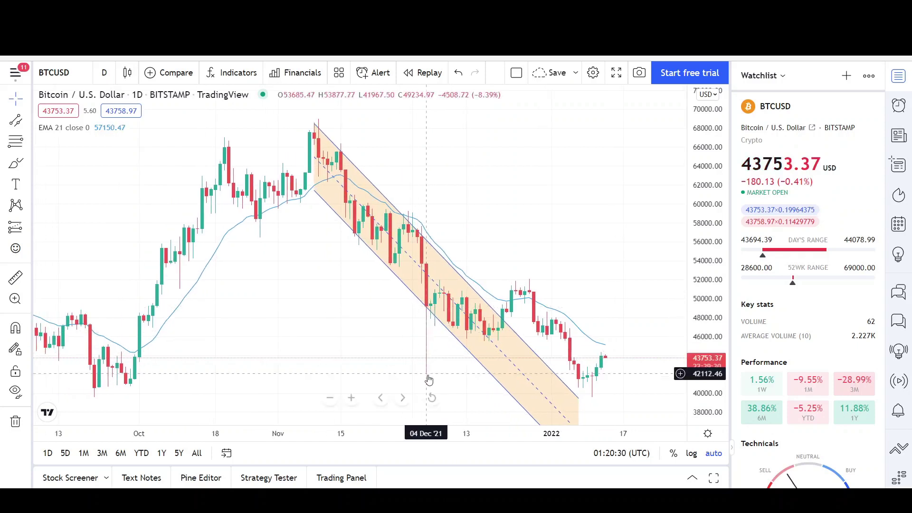
pyautogui.scroll(2, 418, 304)
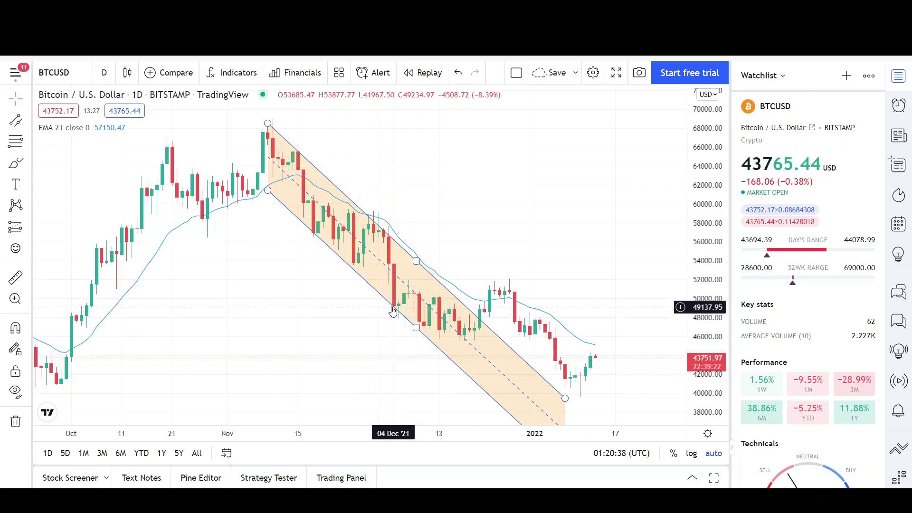
pyautogui.moveTo(394, 311); pyautogui.dragTo(429, 310)
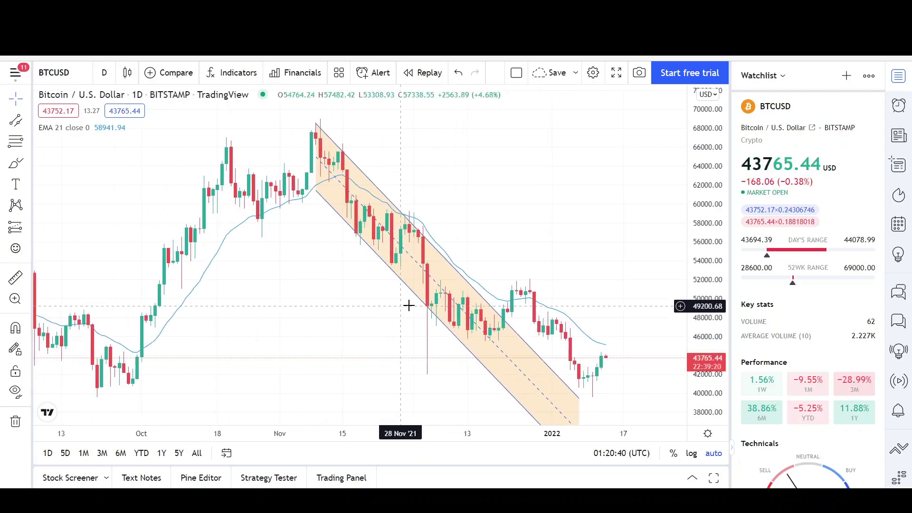
pyautogui.scroll(1, 427, 311)
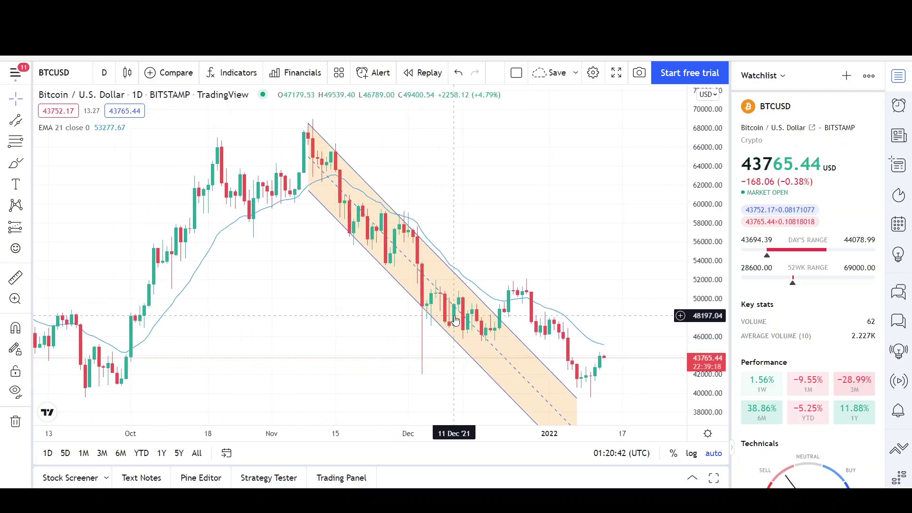
pyautogui.scroll(1, 475, 332)
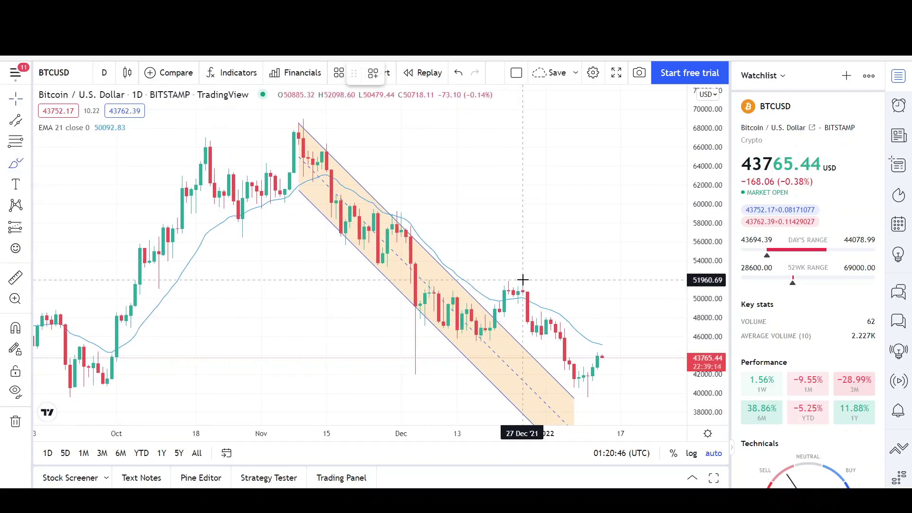
# Circle the early-December wick low in red and run a support line near 41900 into late January.
pyautogui.moveTo(521, 279); pyautogui.dragTo(529, 277)
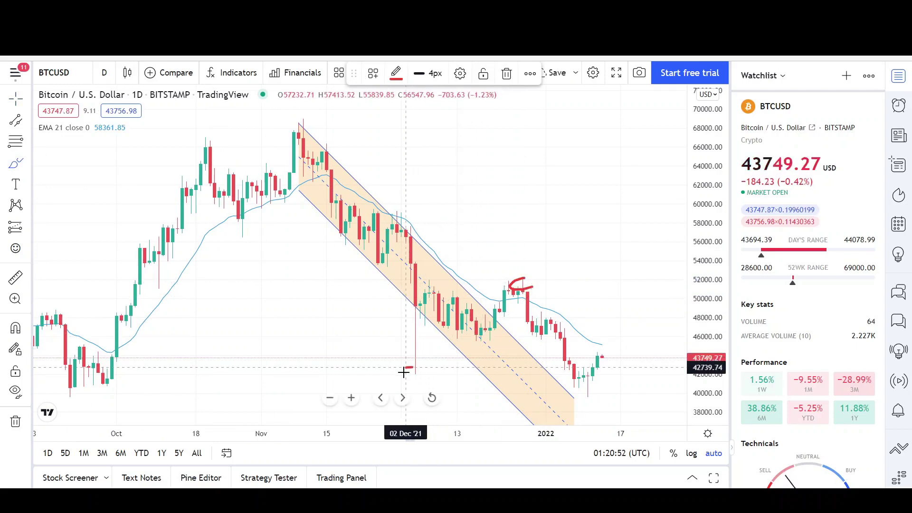
pyautogui.moveTo(412, 367); pyautogui.dragTo(413, 369)
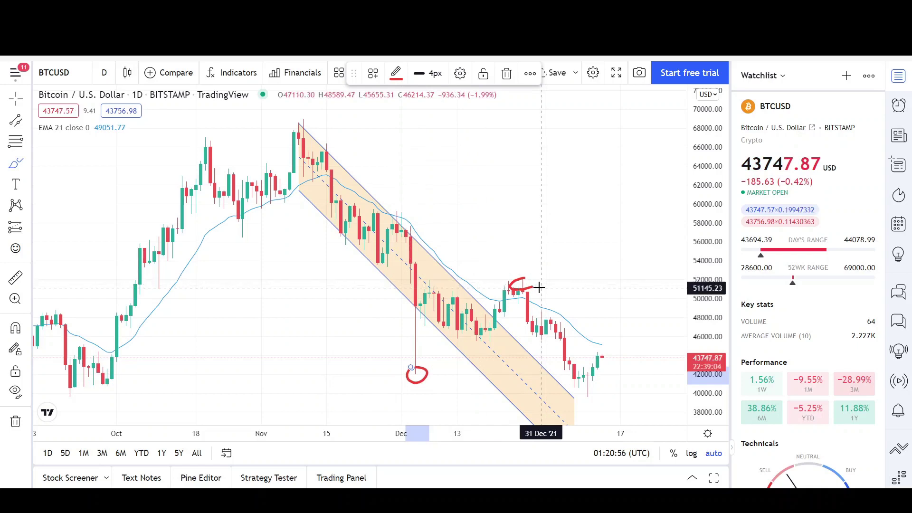
pyautogui.click(30, 122)
pyautogui.click(71, 120)
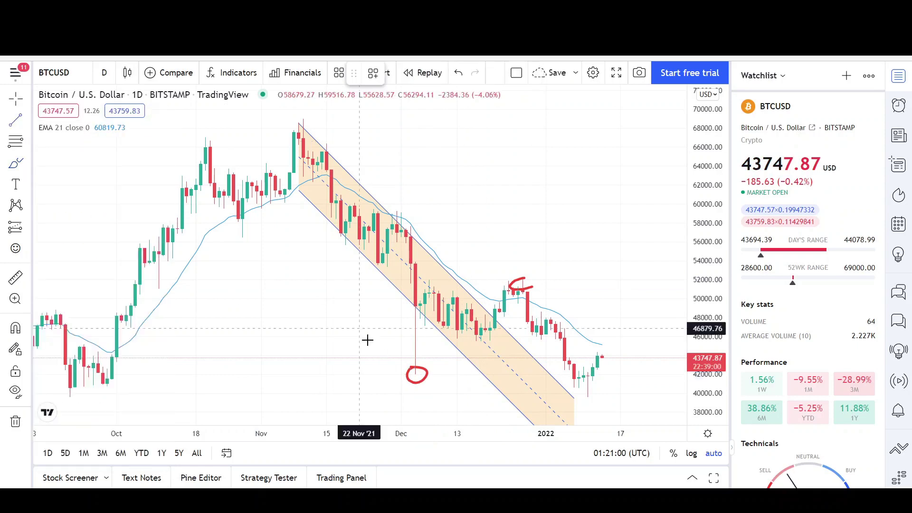
pyautogui.click(397, 376)
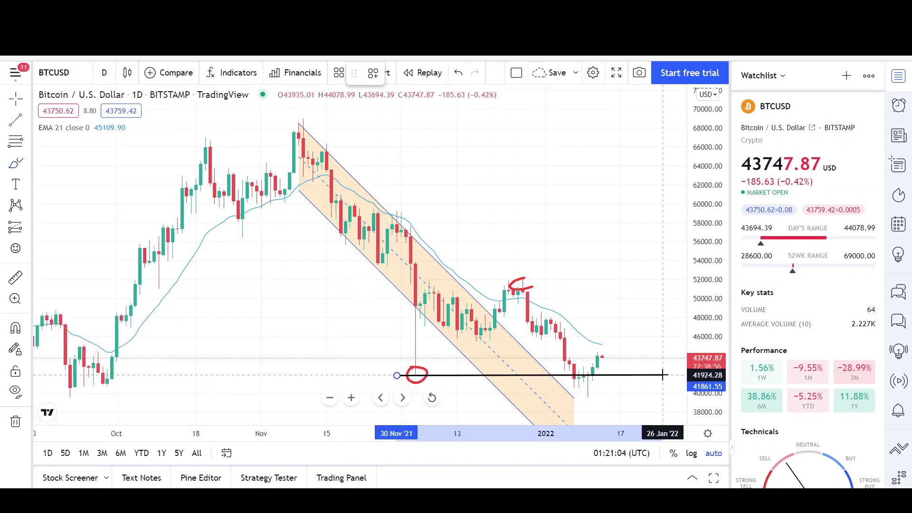
pyautogui.click(663, 375)
pyautogui.moveTo(562, 354); pyautogui.dragTo(528, 285)
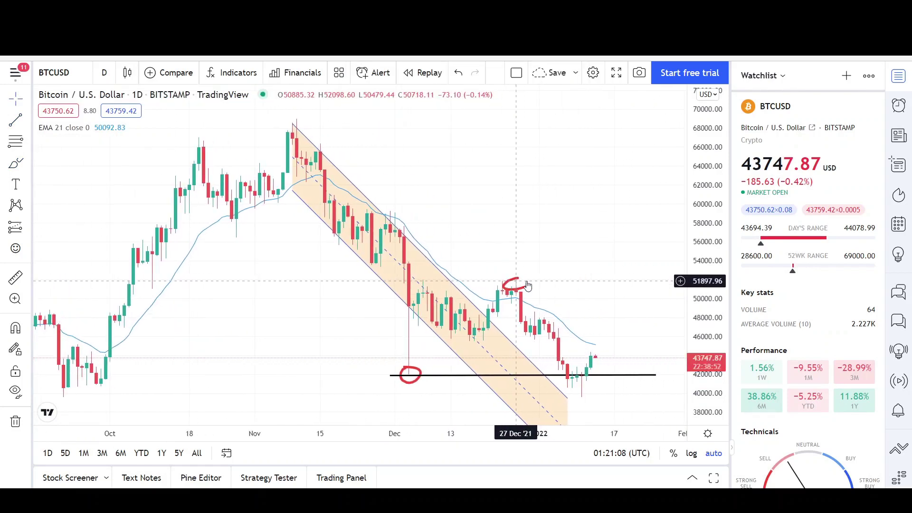
pyautogui.scroll(-2, 594, 320)
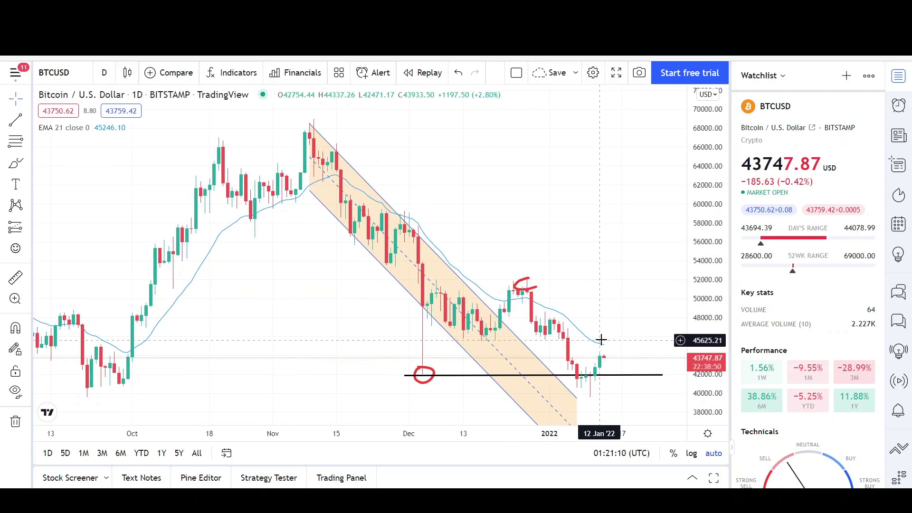
pyautogui.scroll(1, 601, 339)
pyautogui.scroll(1, 609, 355)
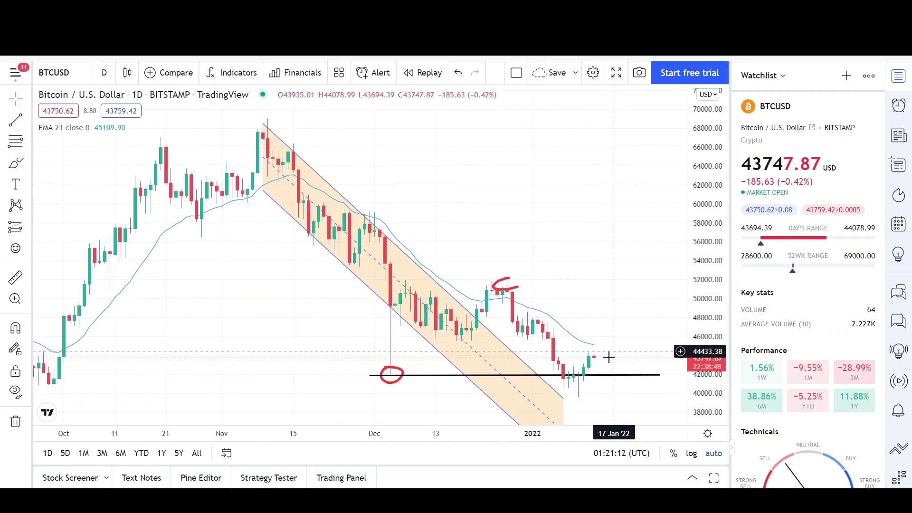
pyautogui.scroll(-3, 600, 366)
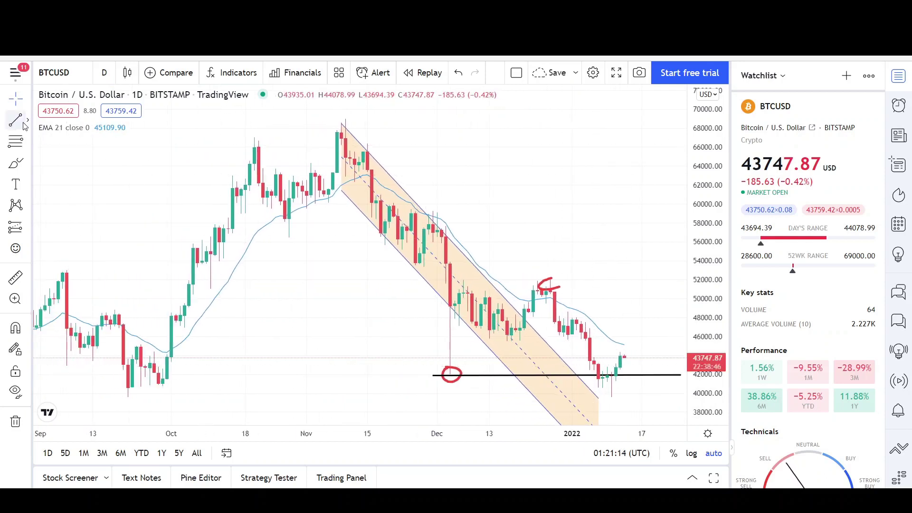
# Place a full-width horizontal line at 40669.73 marking the late-September low.
pyautogui.click(27, 122)
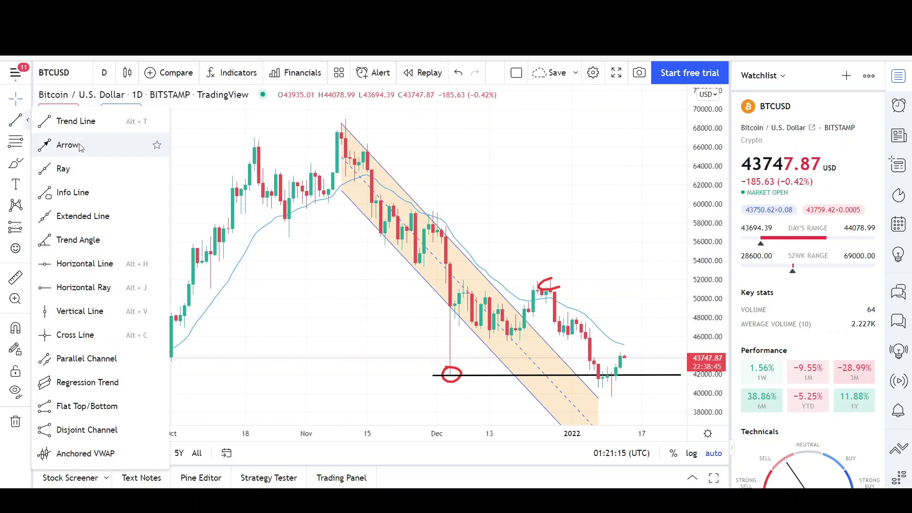
pyautogui.click(94, 263)
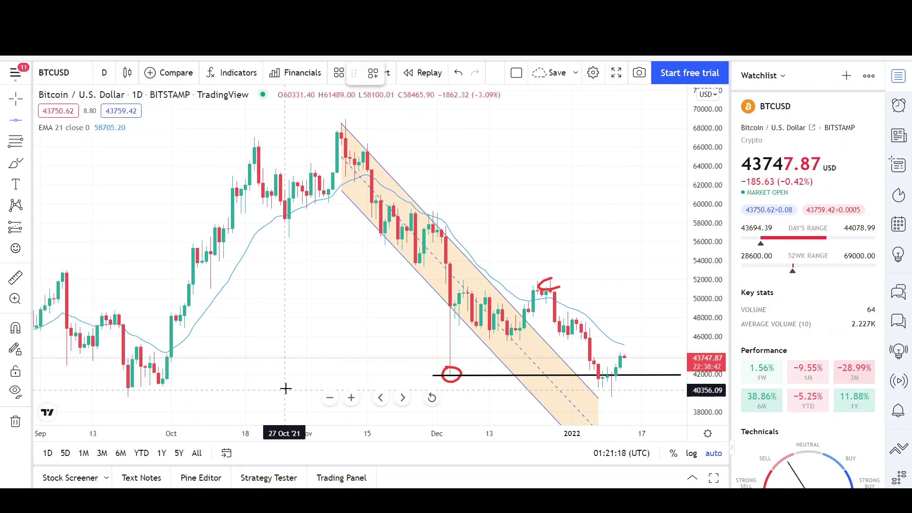
pyautogui.click(285, 387)
pyautogui.scroll(-1, 312, 363)
pyautogui.scroll(-2, 312, 363)
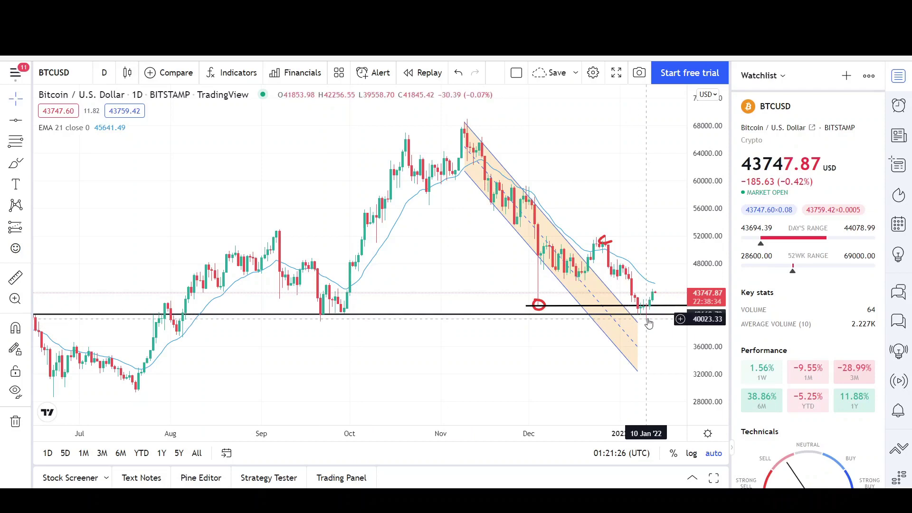
pyautogui.scroll(2, 644, 323)
pyautogui.scroll(1, 649, 321)
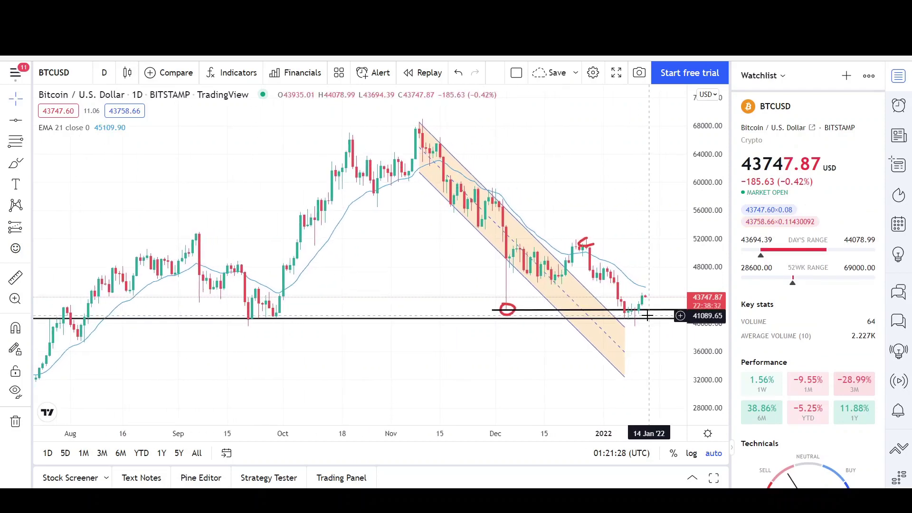
pyautogui.moveTo(655, 258); pyautogui.dragTo(523, 275)
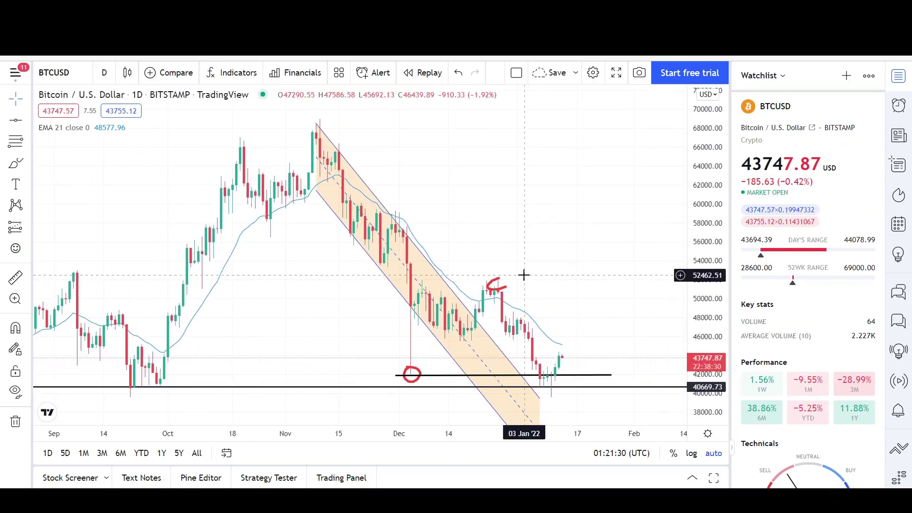
pyautogui.click(28, 122)
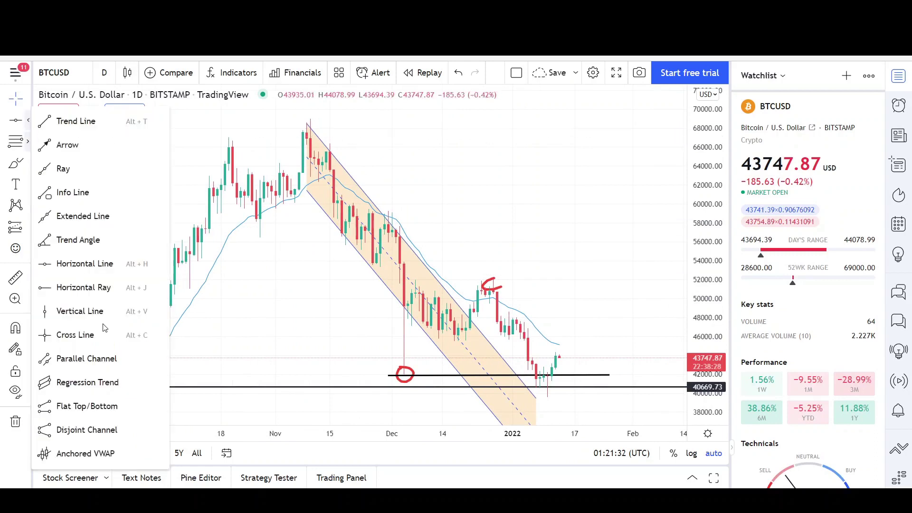
pyautogui.click(94, 358)
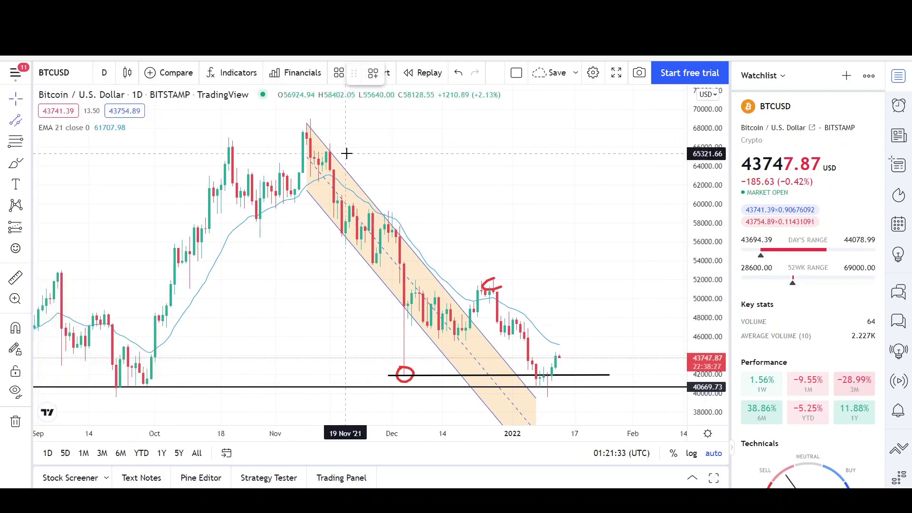
# Draw a wider channel from the November high toward early February and fill it green.
pyautogui.click(303, 129)
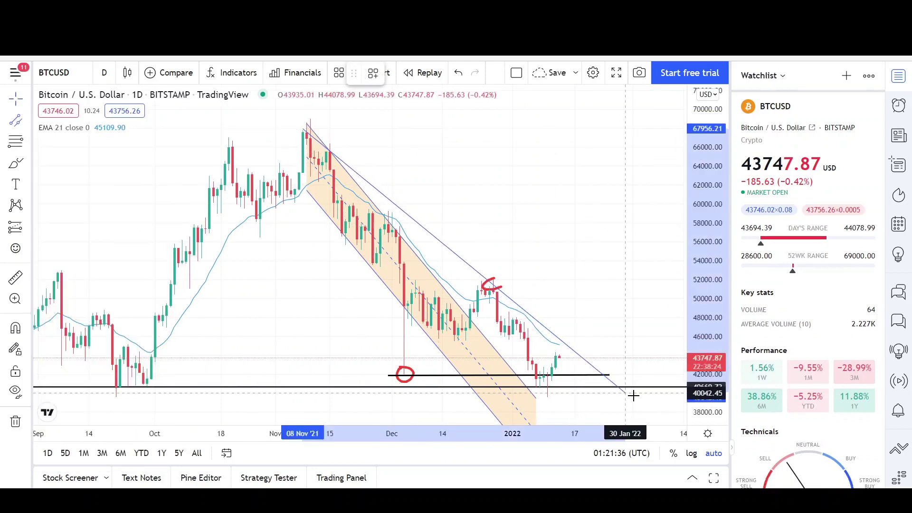
pyautogui.click(636, 407)
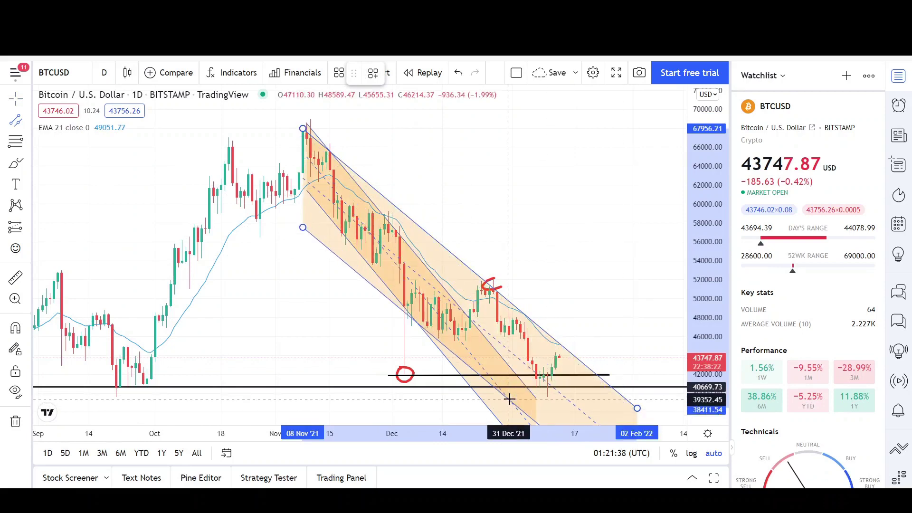
pyautogui.click(517, 399)
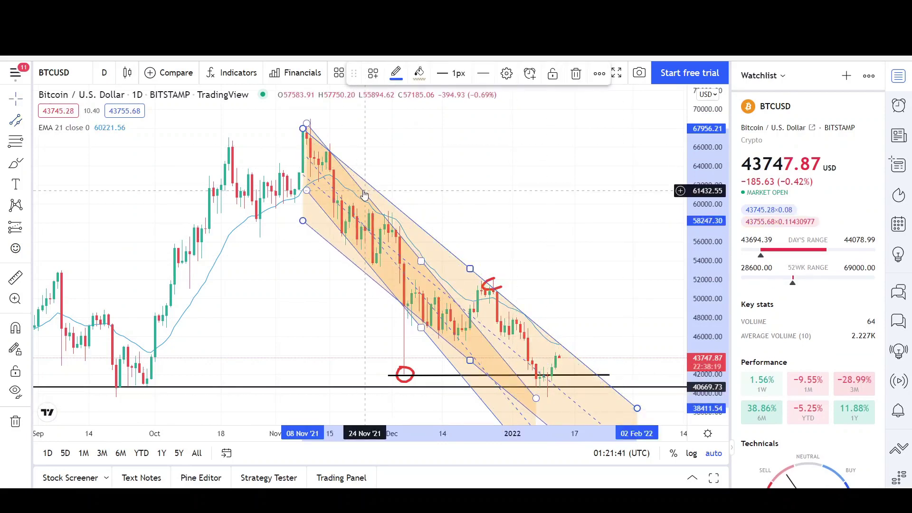
pyautogui.click(419, 72)
pyautogui.click(461, 114)
pyautogui.click(482, 185)
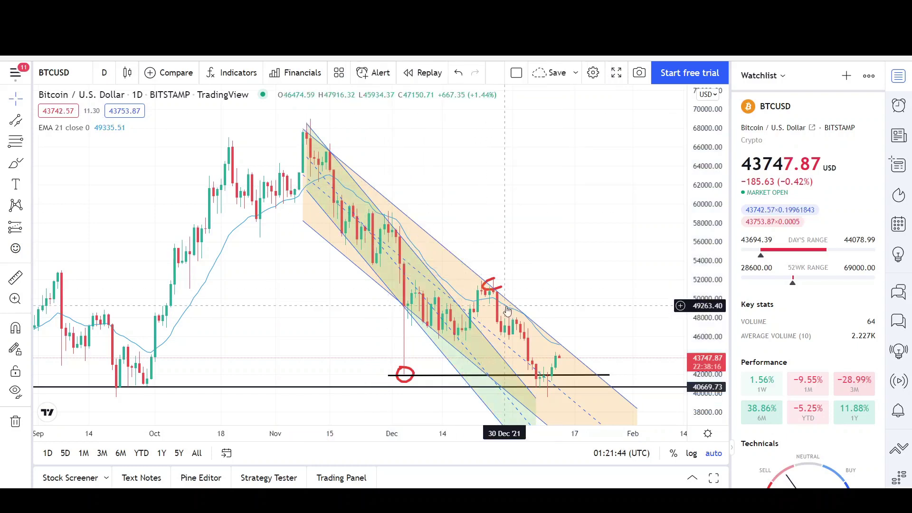
# Select the green channel and dismiss the IG advertisement popup.
pyautogui.scroll(1, 522, 379)
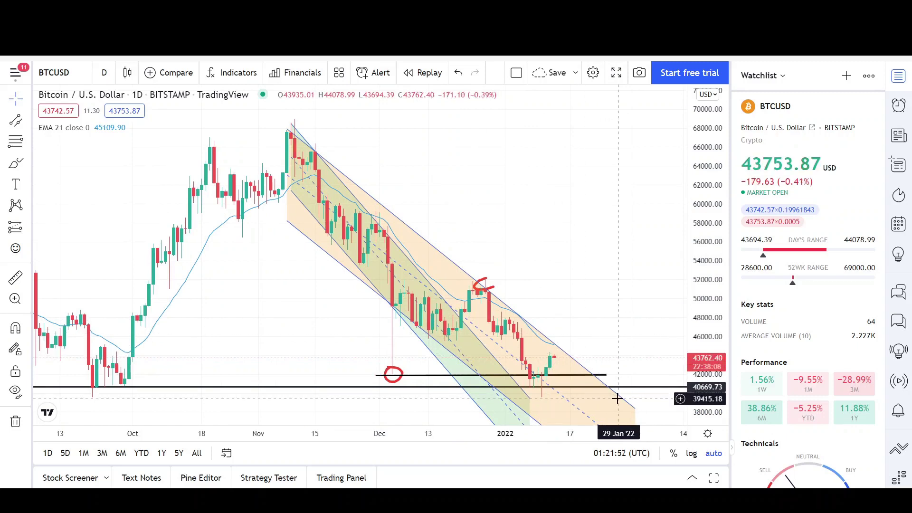
pyautogui.scroll(-4, 603, 332)
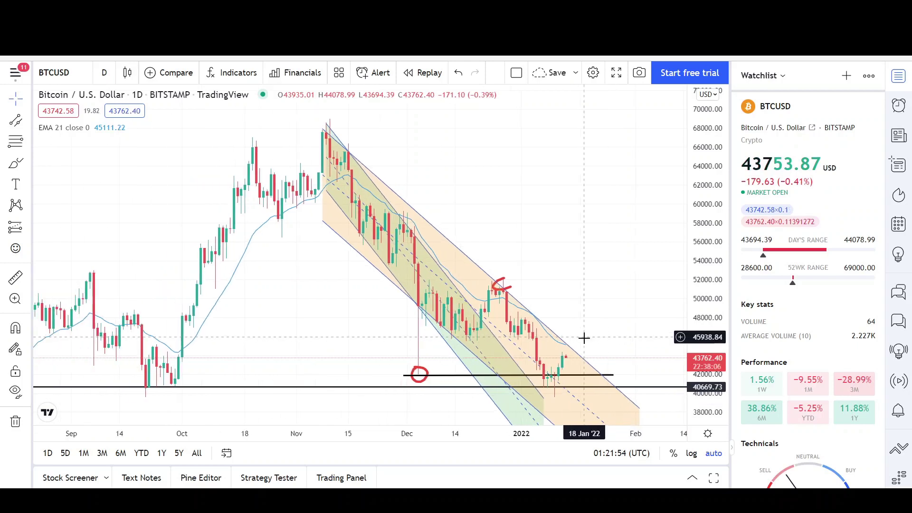
pyautogui.hscroll(2, 628, 328)
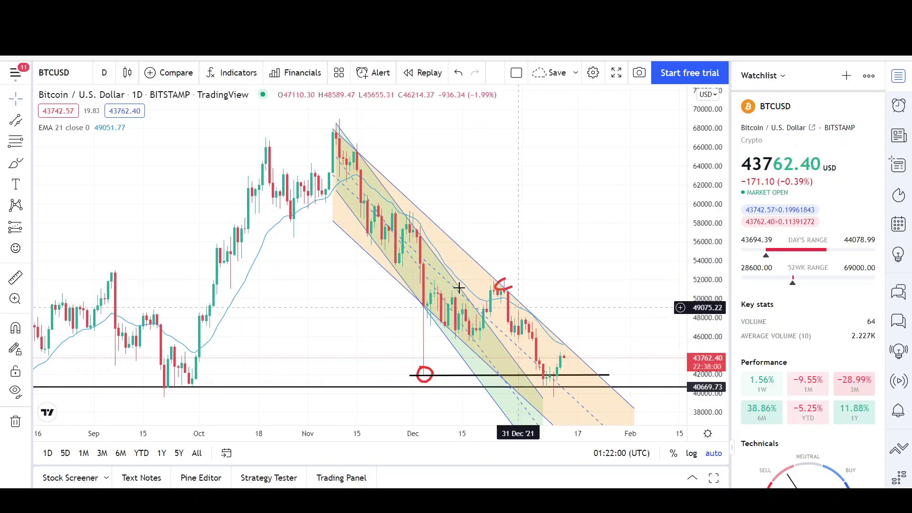
pyautogui.click(435, 267)
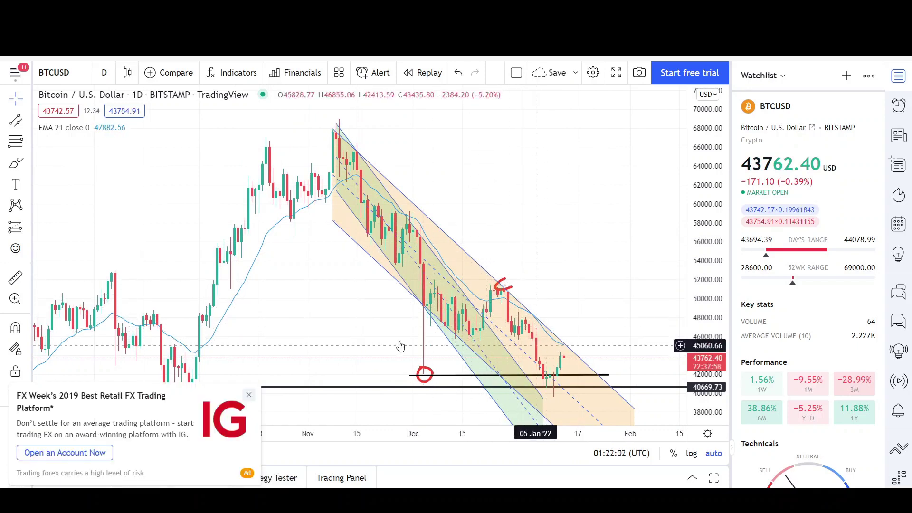
pyautogui.click(249, 395)
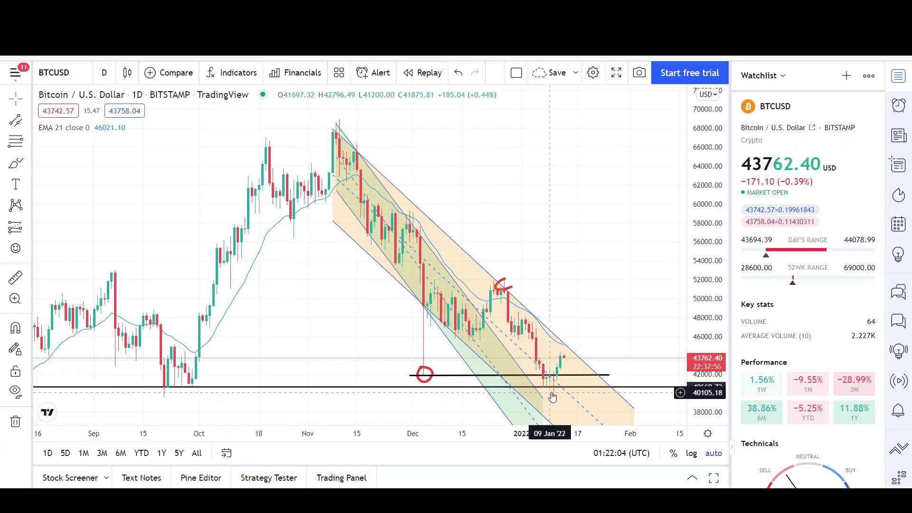
# Zoom the daily chart out until it spans January 2021 to early 2022.
pyautogui.scroll(-1, 487, 333)
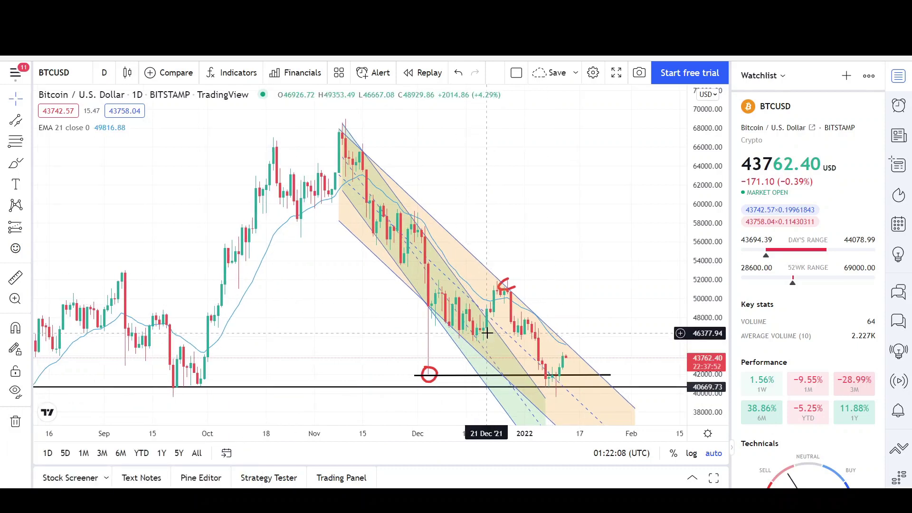
pyautogui.scroll(2, 475, 334)
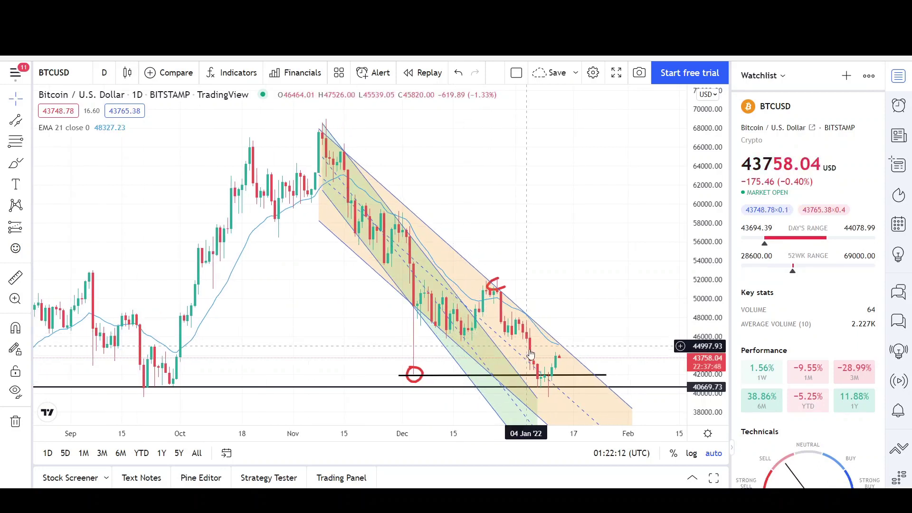
pyautogui.hscroll(-3, 527, 342)
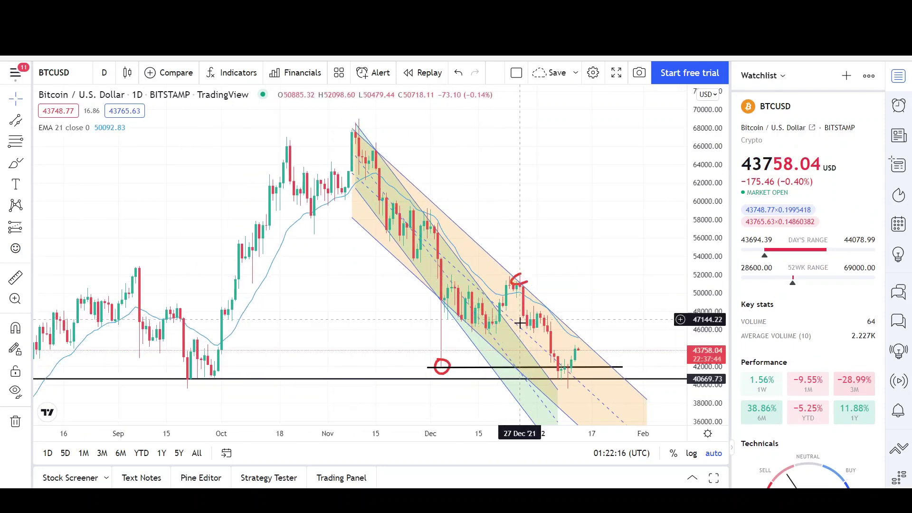
pyautogui.scroll(-1, 505, 298)
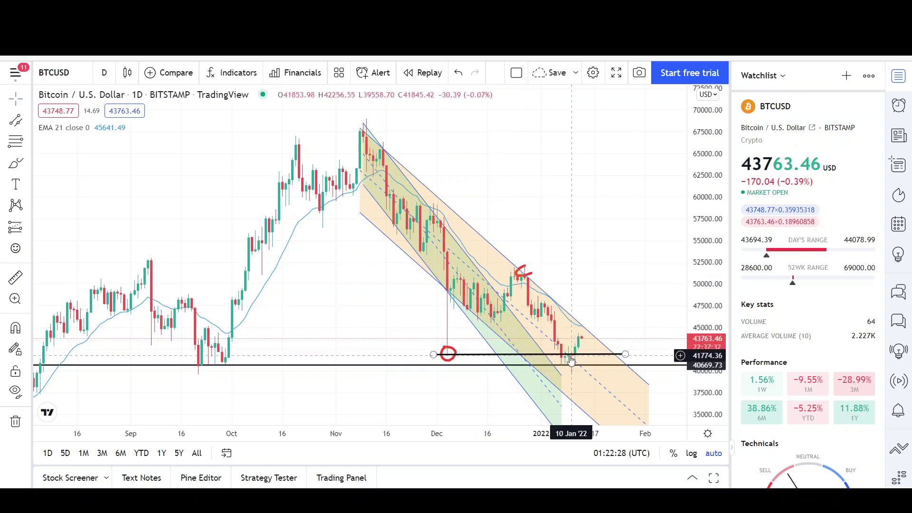
pyautogui.scroll(-5, 570, 360)
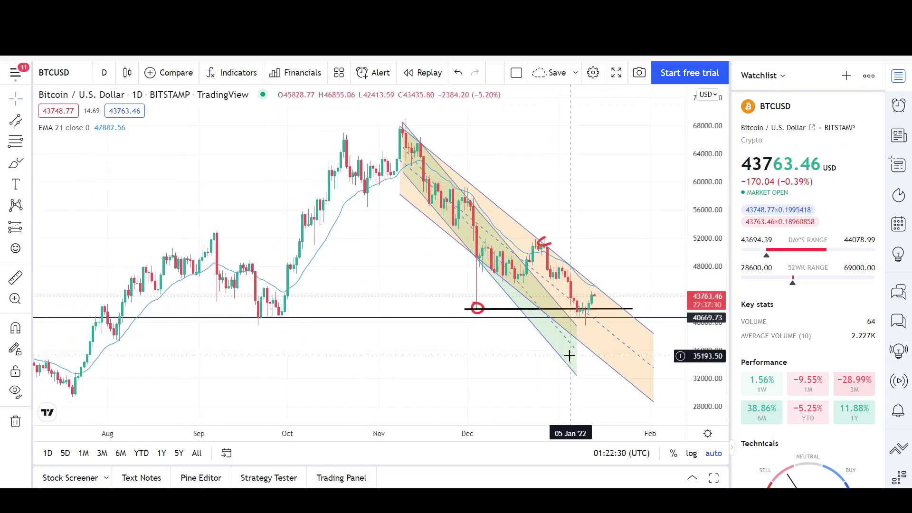
pyautogui.scroll(-1, 579, 361)
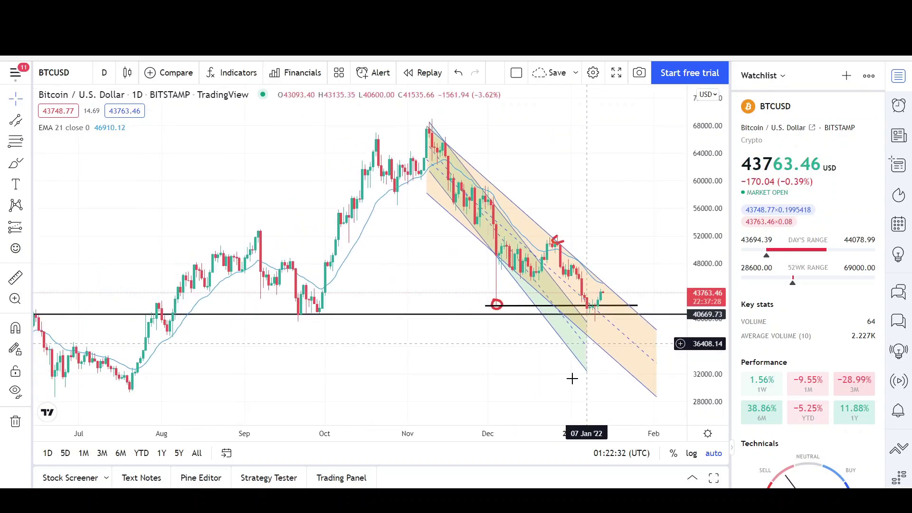
pyautogui.scroll(-1, 501, 356)
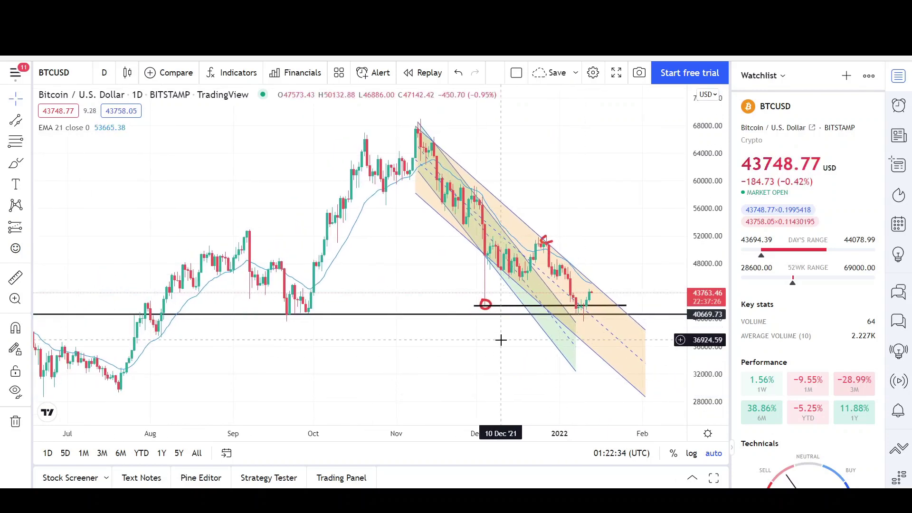
pyautogui.scroll(-2, 501, 340)
pyautogui.scroll(-1, 505, 352)
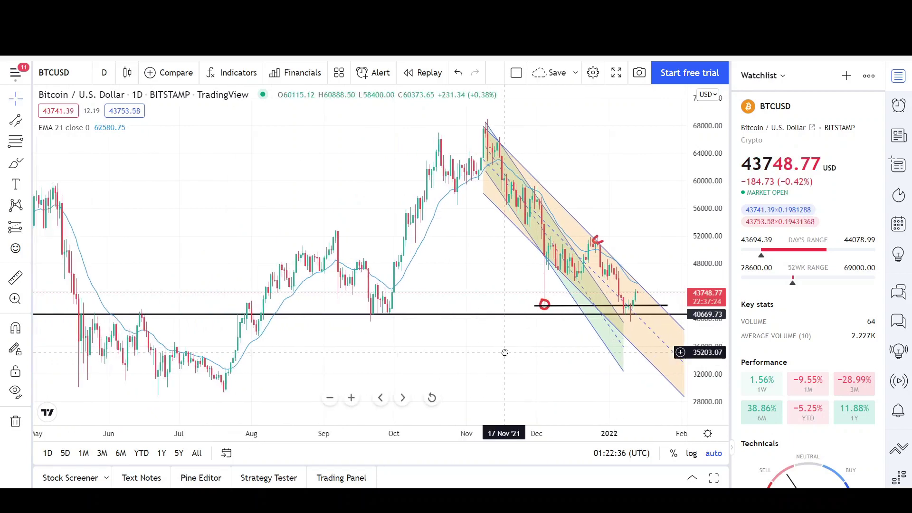
pyautogui.scroll(-2, 505, 352)
pyautogui.scroll(-1, 514, 351)
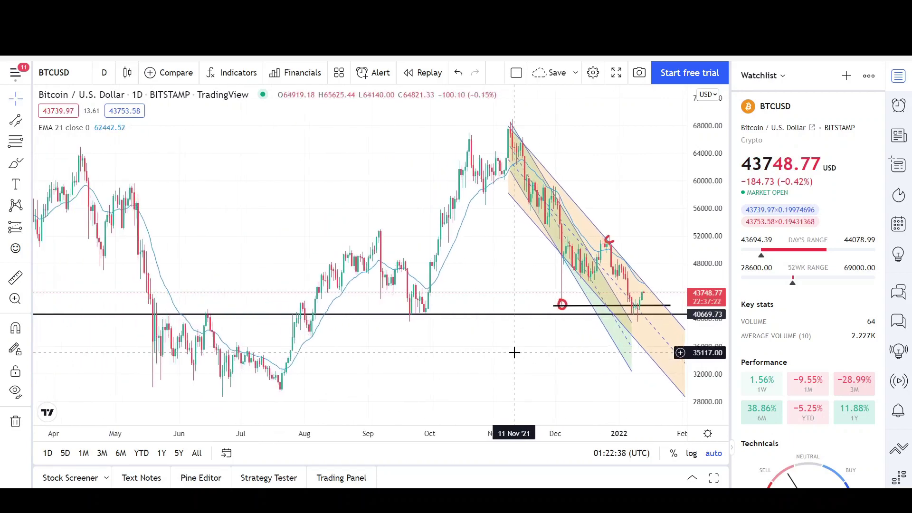
pyautogui.hscroll(5, 515, 352)
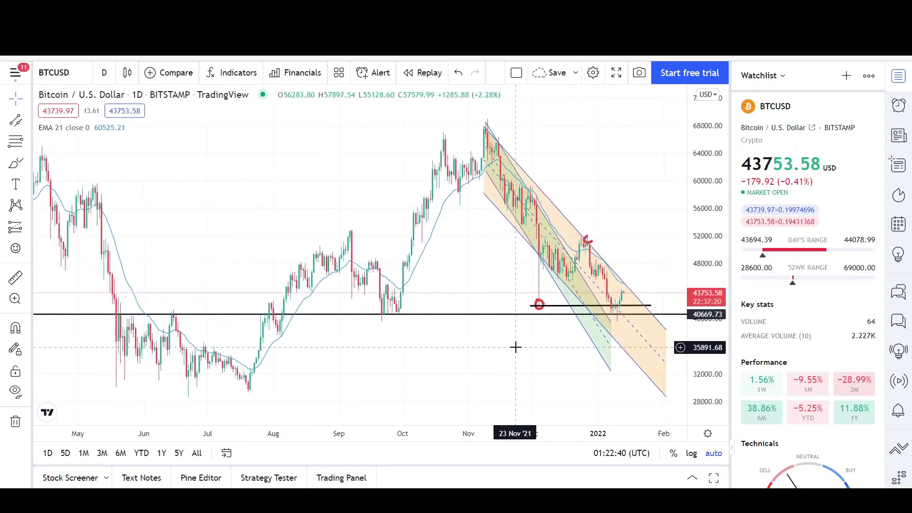
pyautogui.scroll(-5, 515, 347)
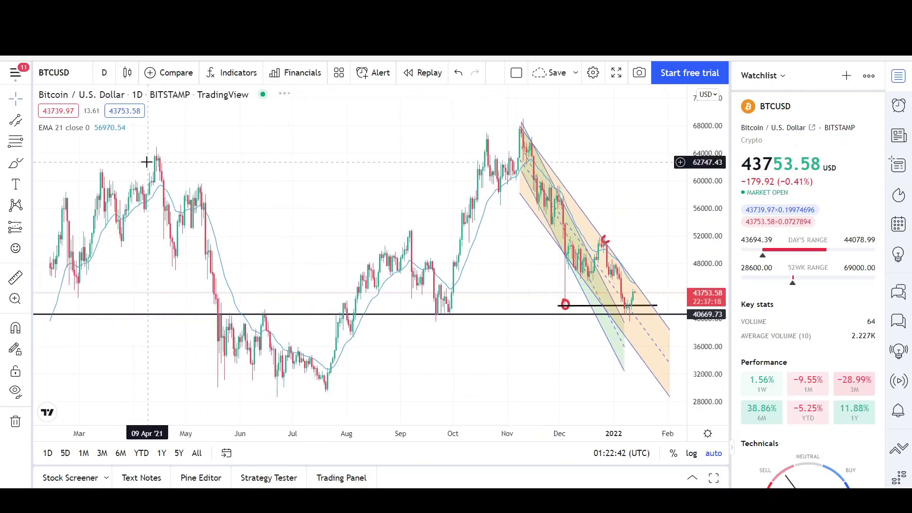
pyautogui.scroll(-5, 184, 314)
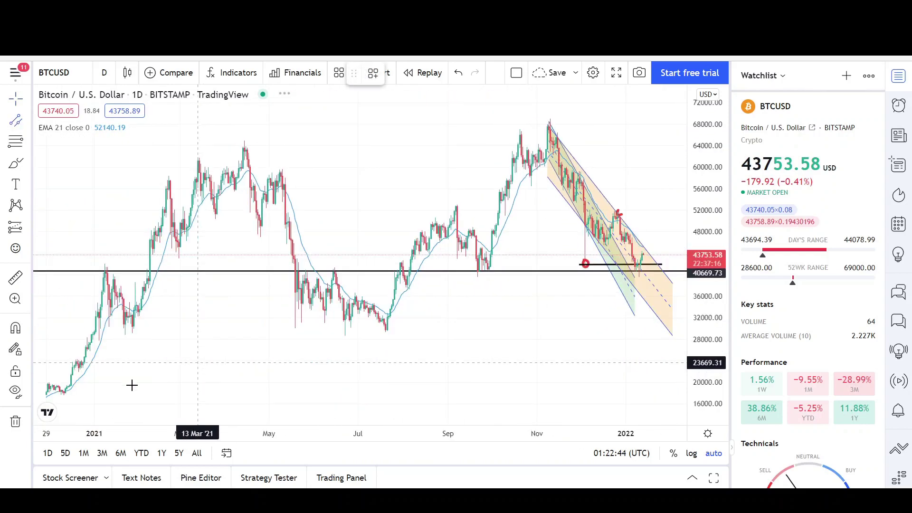
pyautogui.click(95, 322)
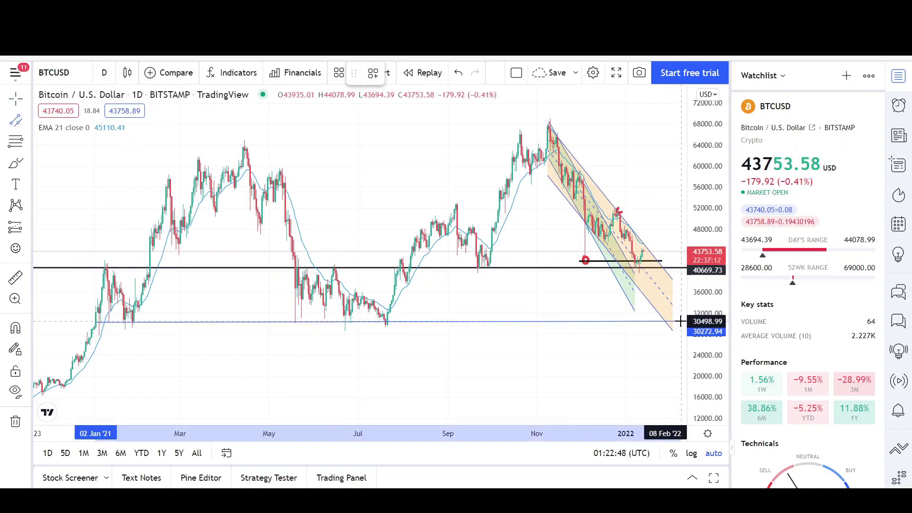
pyautogui.click(680, 321)
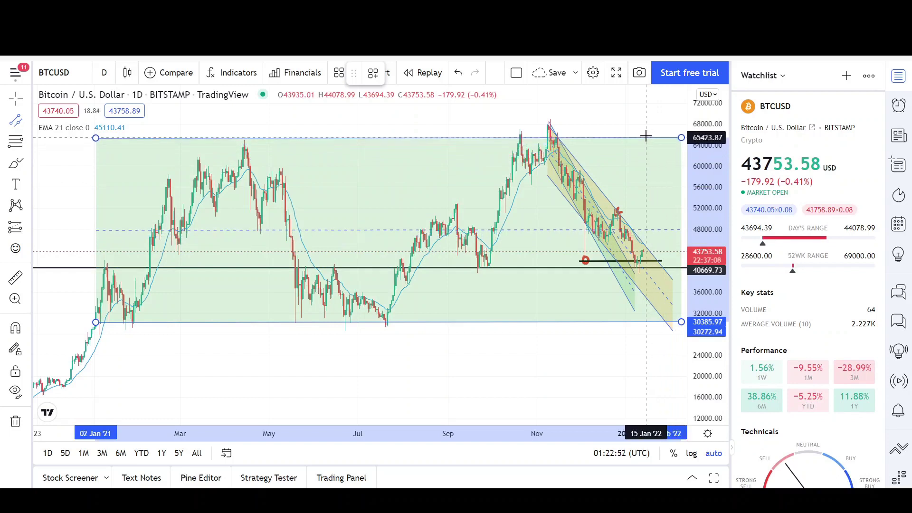
pyautogui.click(645, 134)
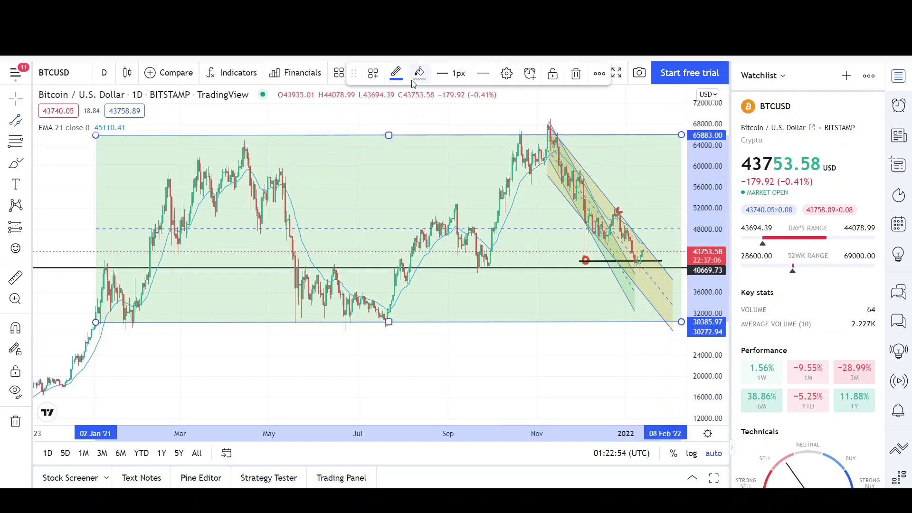
pyautogui.click(418, 74)
pyautogui.click(448, 114)
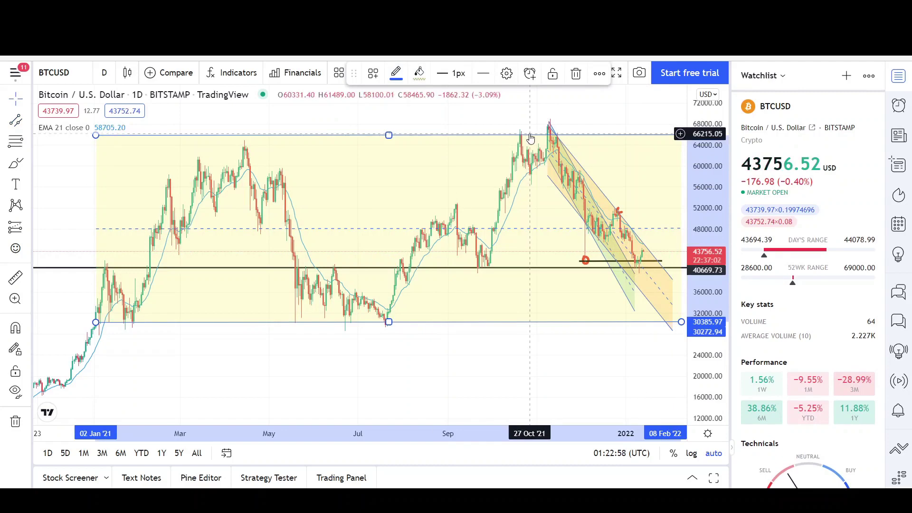
pyautogui.scroll(2, 482, 200)
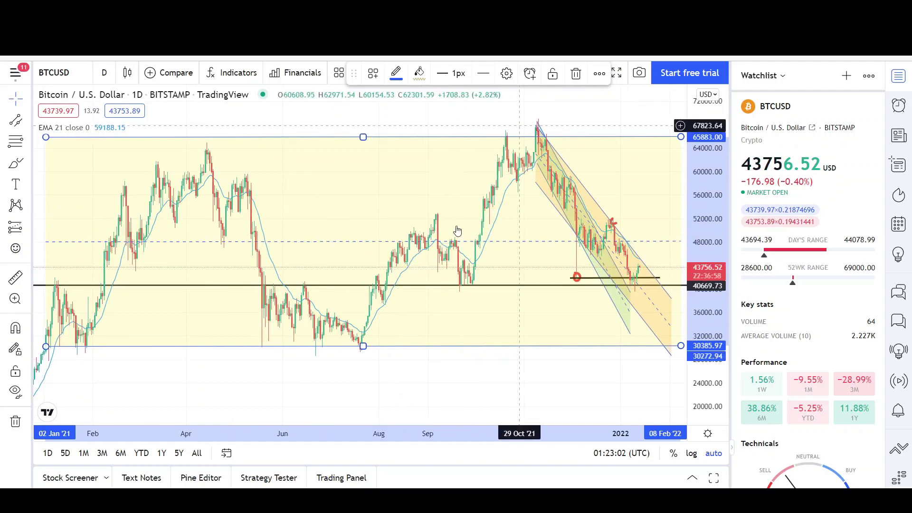
pyautogui.scroll(3, 456, 225)
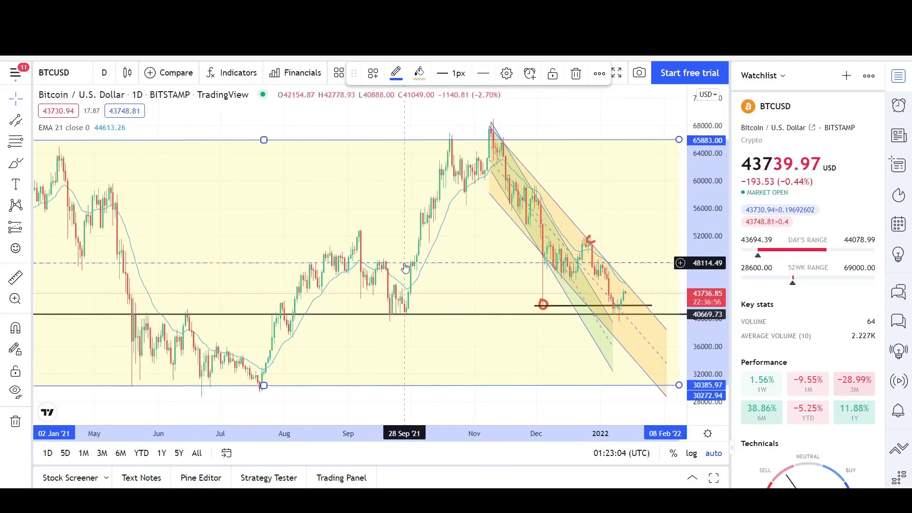
pyautogui.scroll(-2, 541, 287)
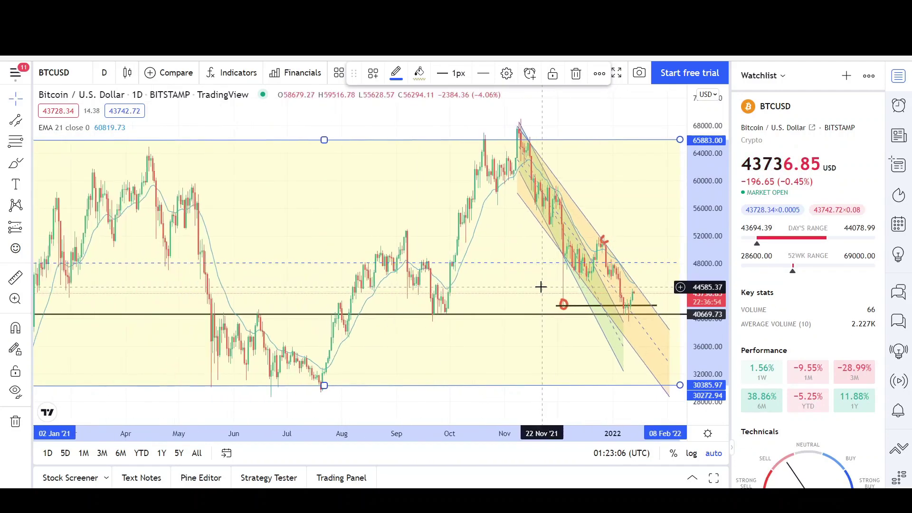
pyautogui.scroll(-3, 527, 352)
pyautogui.click(462, 360)
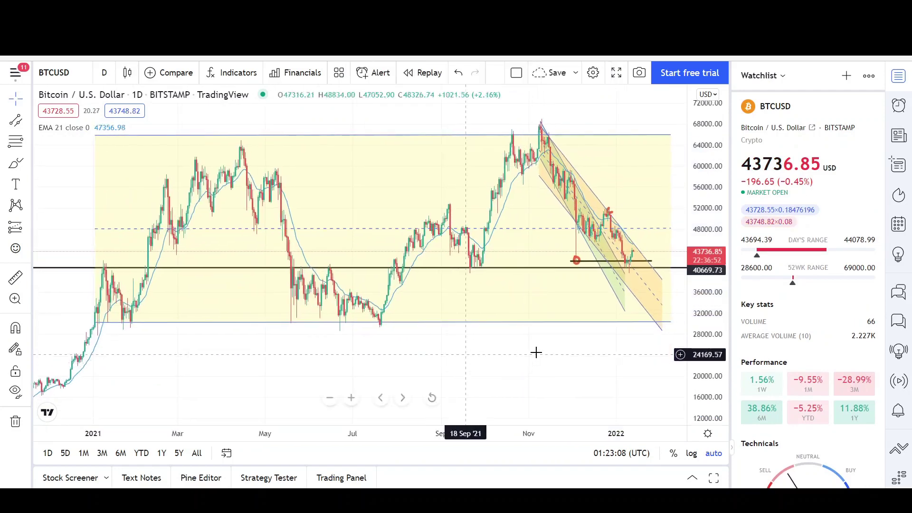
# Circle the April 2021 peak and sketch a red double-top curve over the November peak.
pyautogui.hscroll(2, 482, 352)
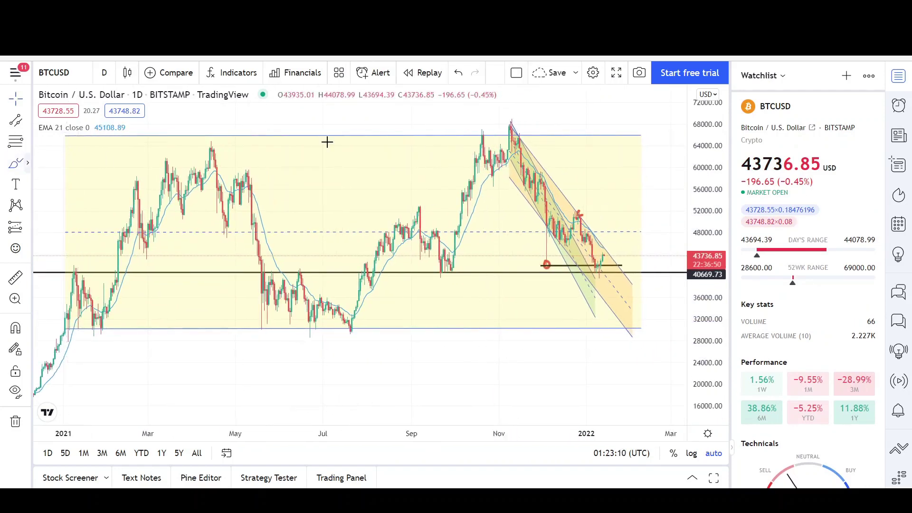
pyautogui.moveTo(207, 138); pyautogui.dragTo(232, 147)
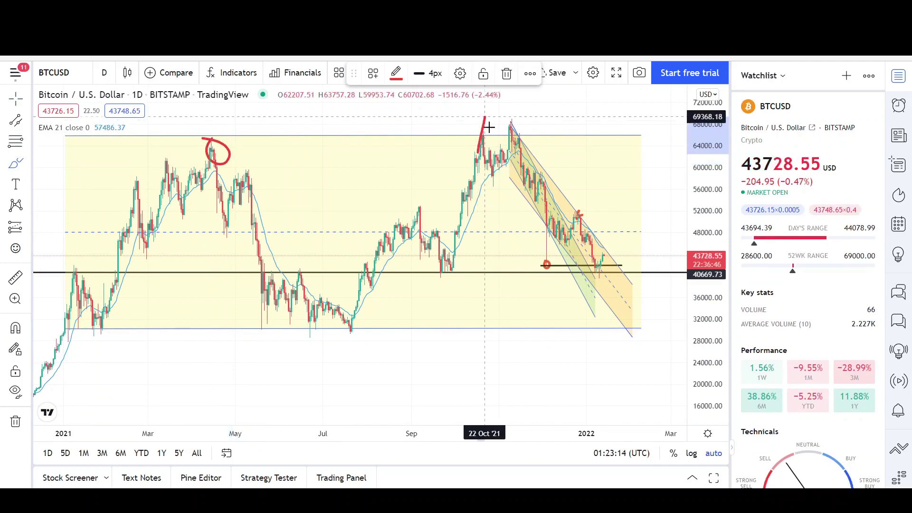
pyautogui.moveTo(516, 110); pyautogui.dragTo(534, 138)
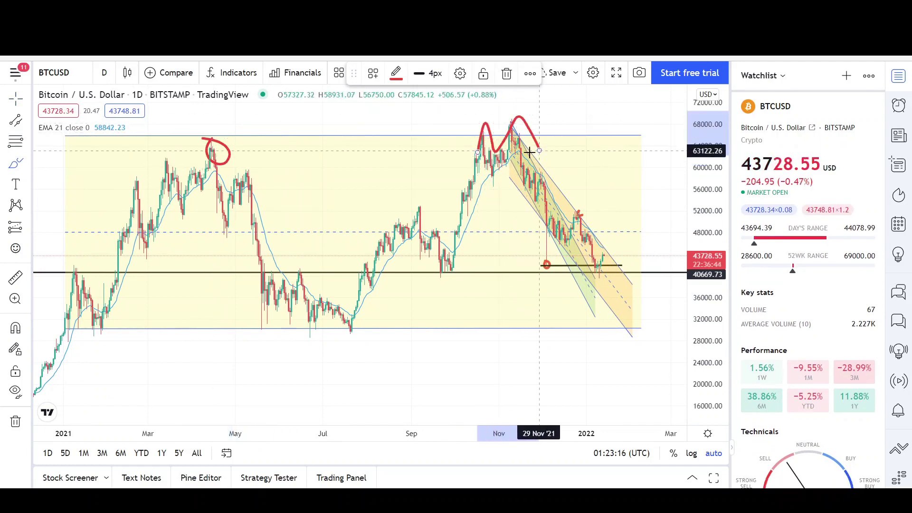
pyautogui.scroll(5, 494, 150)
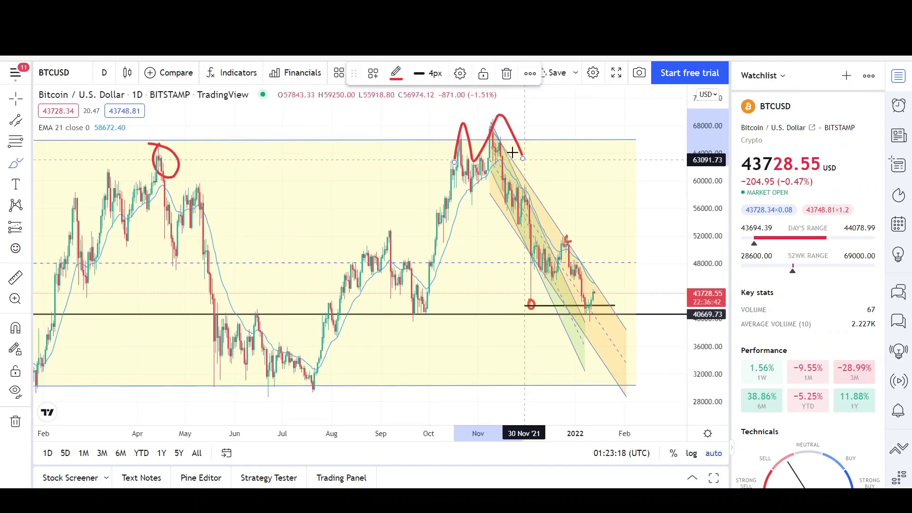
pyautogui.click(433, 143)
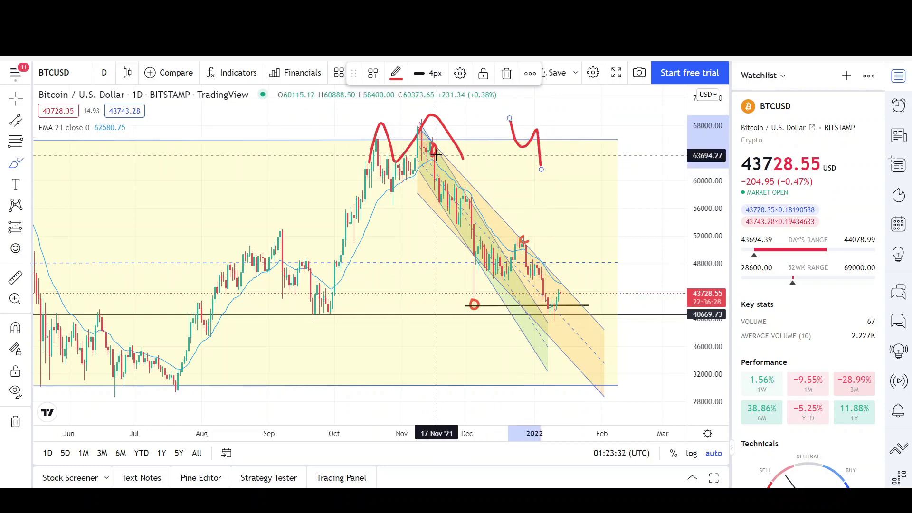
# Circle the drop below the November peak and the projected low near the range bottom.
pyautogui.moveTo(434, 157)
pyautogui.mouseDown()
pyautogui.moveTo(434, 194)
pyautogui.moveTo(424, 149)
pyautogui.mouseUp()
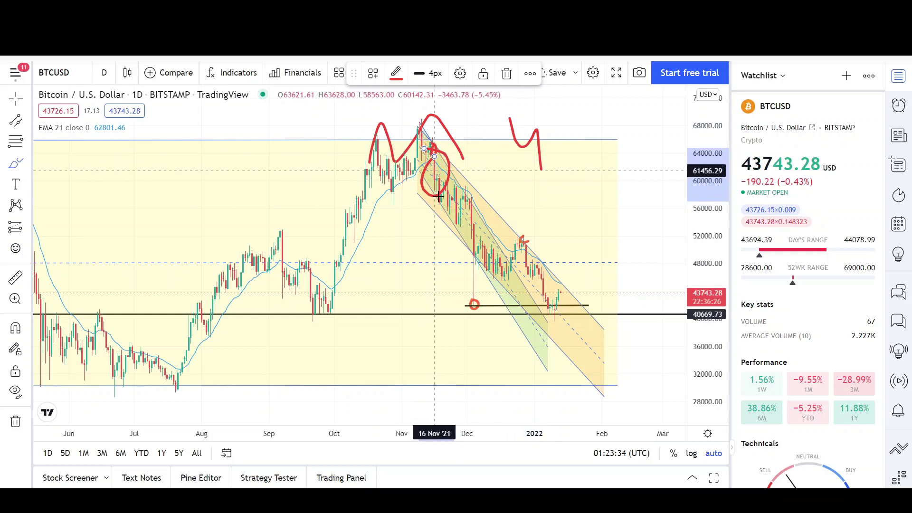
pyautogui.scroll(-5, 464, 226)
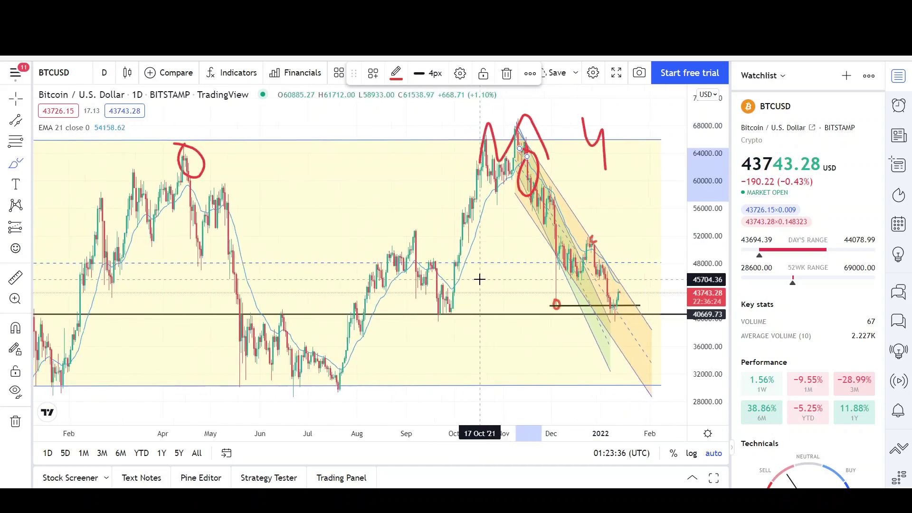
pyautogui.scroll(-2, 479, 279)
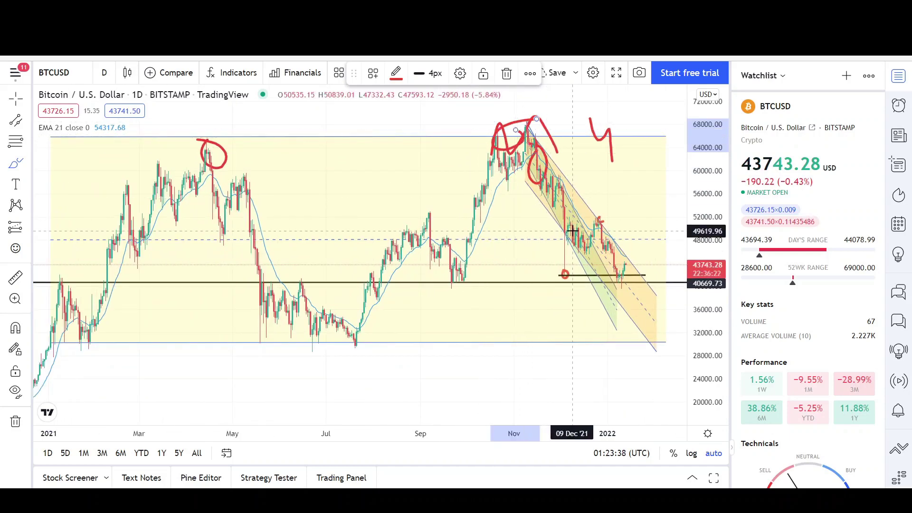
pyautogui.moveTo(654, 327)
pyautogui.mouseDown()
pyautogui.moveTo(659, 352)
pyautogui.moveTo(647, 327)
pyautogui.mouseUp()
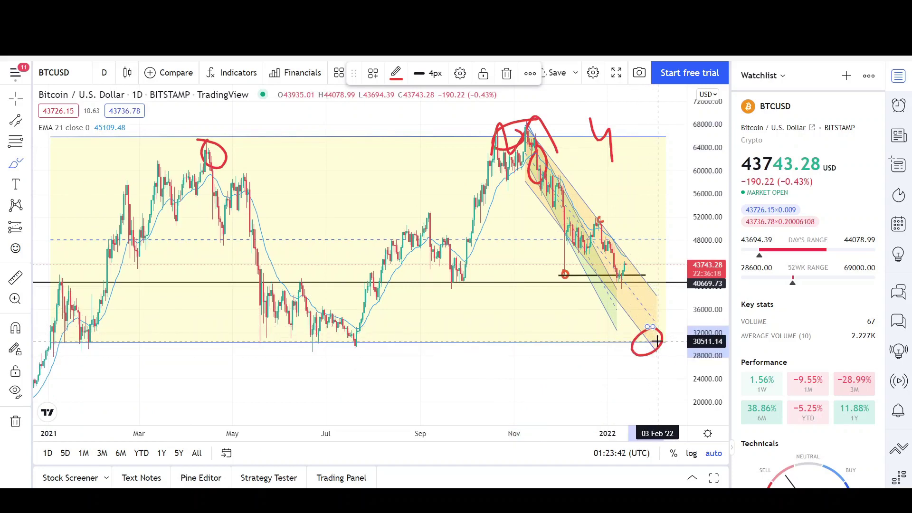
pyautogui.scroll(5, 525, 179)
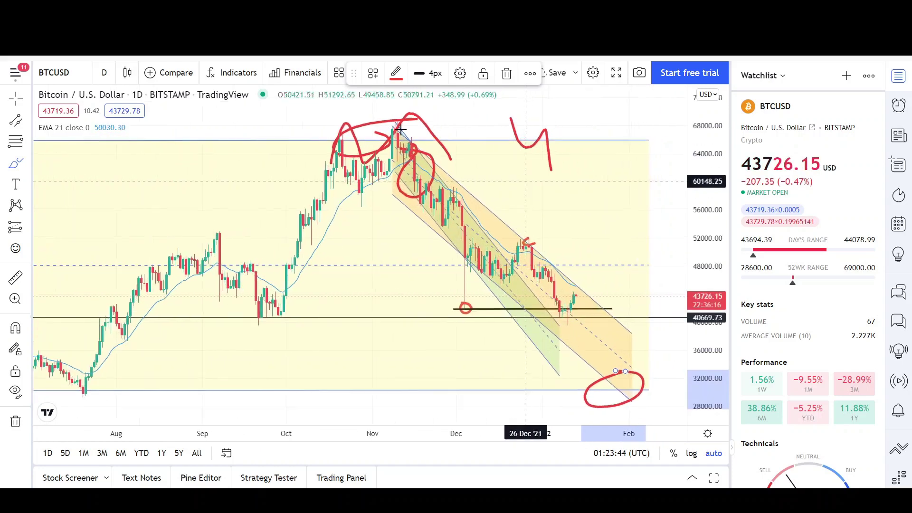
pyautogui.click(393, 123)
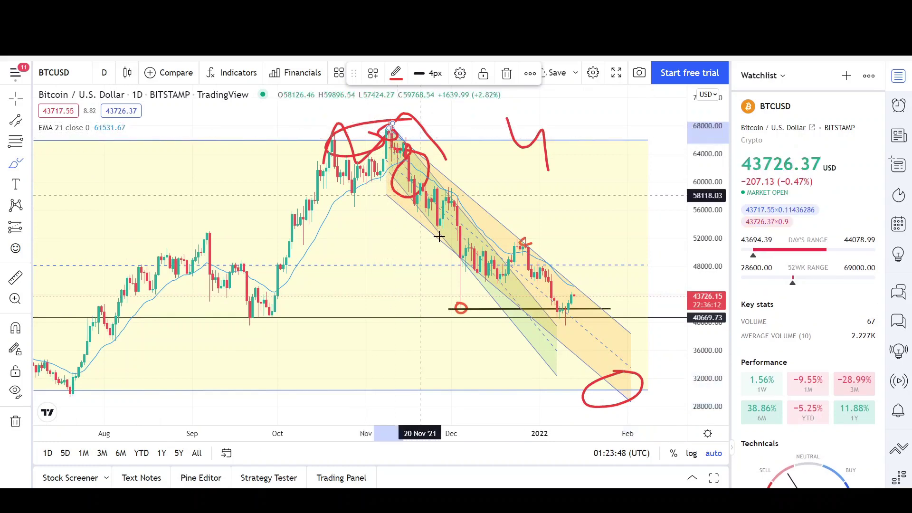
# Add a second loop below the target, then circle the May–July lows and July low.
pyautogui.scroll(-5, 438, 236)
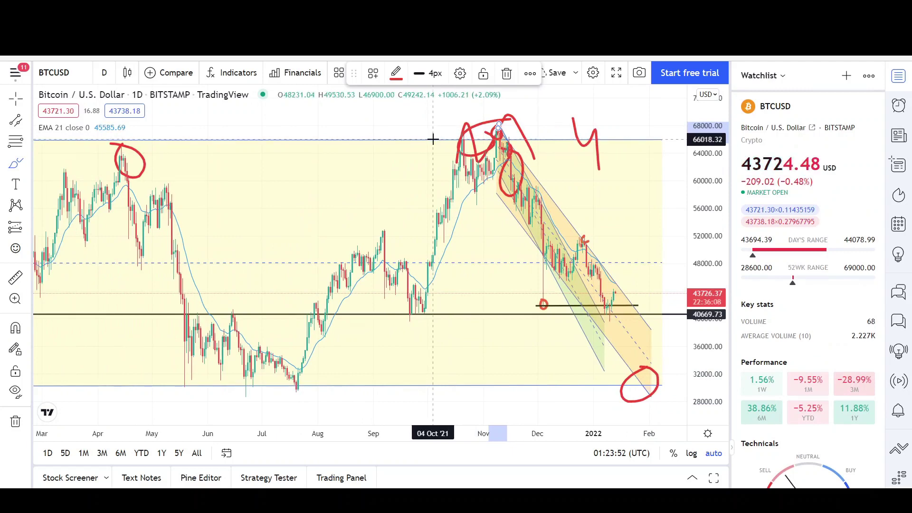
pyautogui.scroll(-4, 561, 261)
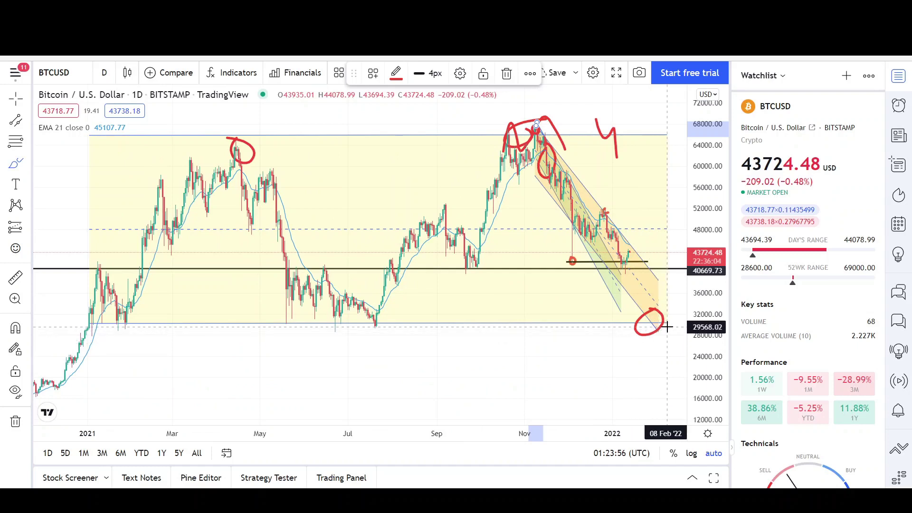
pyautogui.moveTo(659, 326)
pyautogui.mouseDown()
pyautogui.moveTo(650, 345)
pyautogui.moveTo(666, 339)
pyautogui.moveTo(664, 327)
pyautogui.mouseUp()
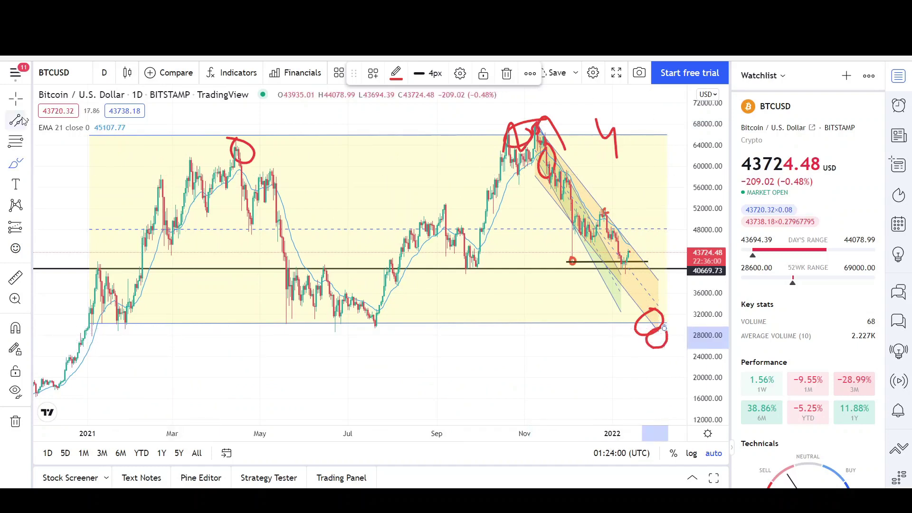
pyautogui.moveTo(353, 302)
pyautogui.mouseDown()
pyautogui.moveTo(248, 321)
pyautogui.moveTo(392, 331)
pyautogui.mouseUp()
pyautogui.scroll(5, 304, 332)
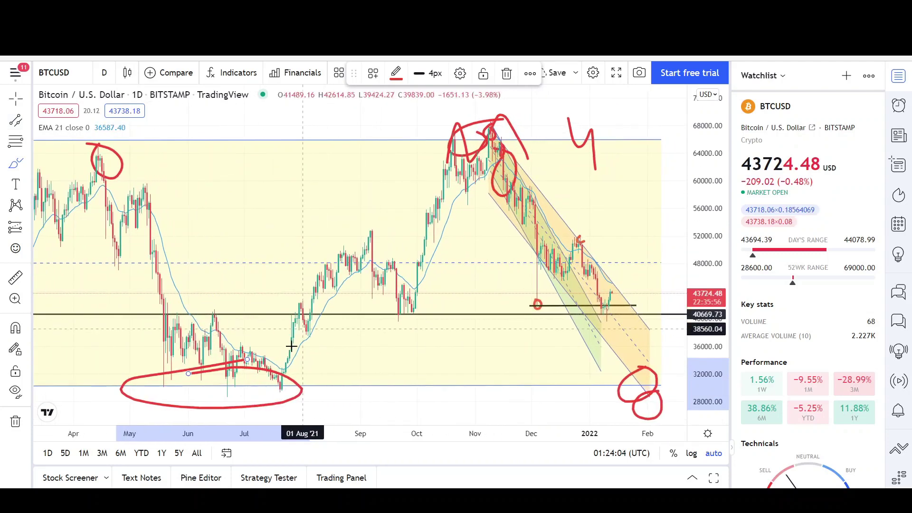
pyautogui.moveTo(284, 356); pyautogui.dragTo(278, 385)
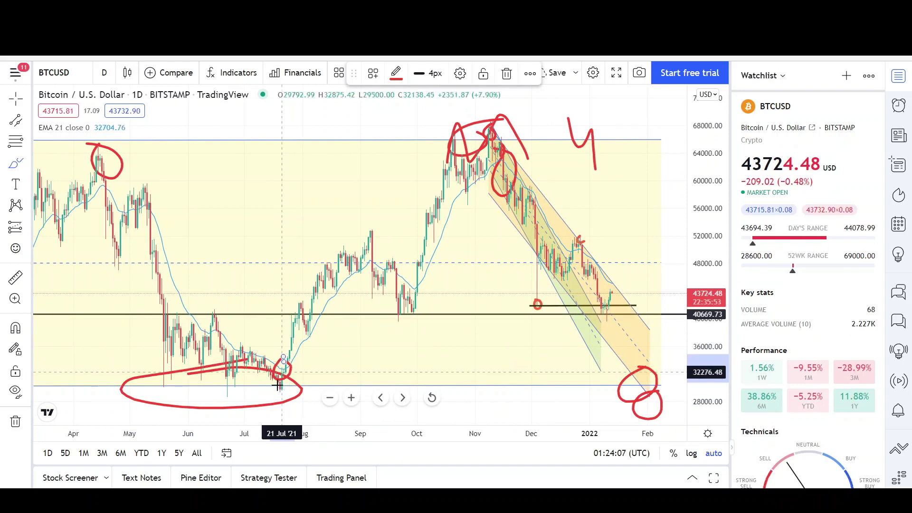
# Draw a black arrow rising from the September low to the November peak.
pyautogui.click(29, 122)
pyautogui.click(66, 142)
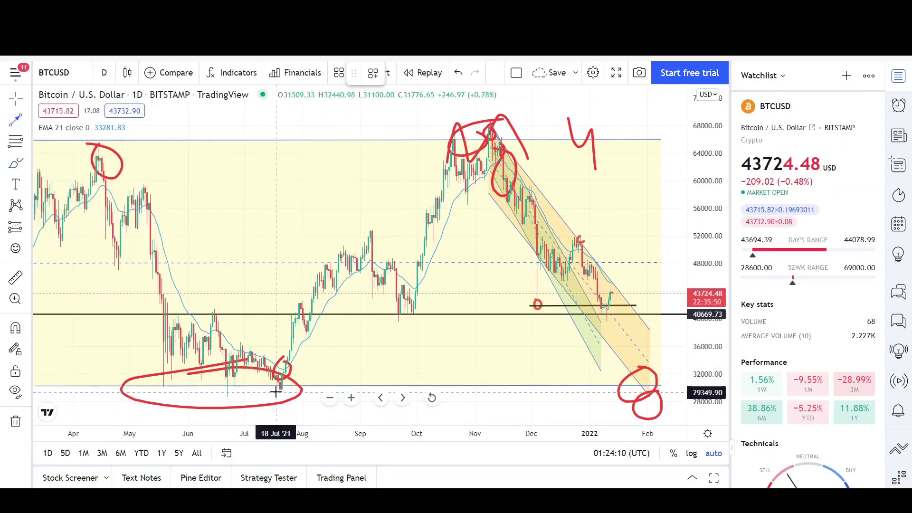
pyautogui.click(276, 392)
pyautogui.click(369, 229)
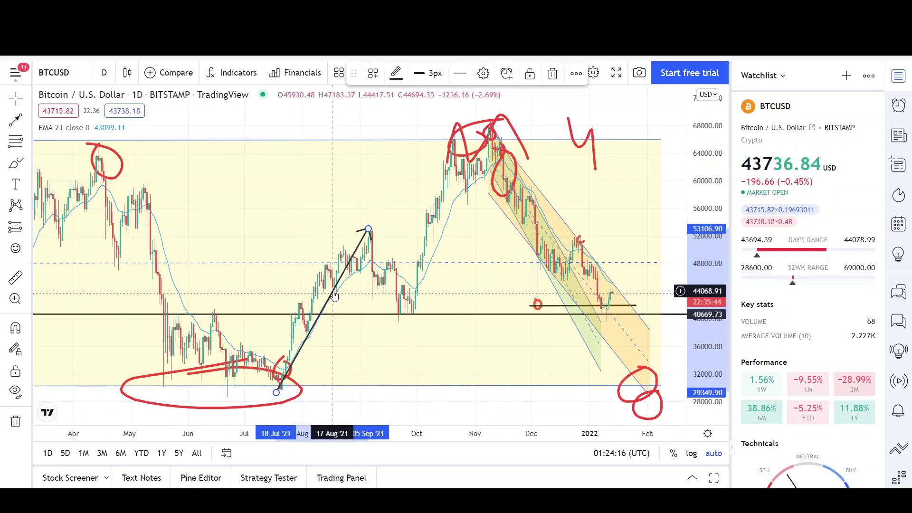
pyautogui.moveTo(333, 295); pyautogui.dragTo(456, 222)
pyautogui.click(487, 164)
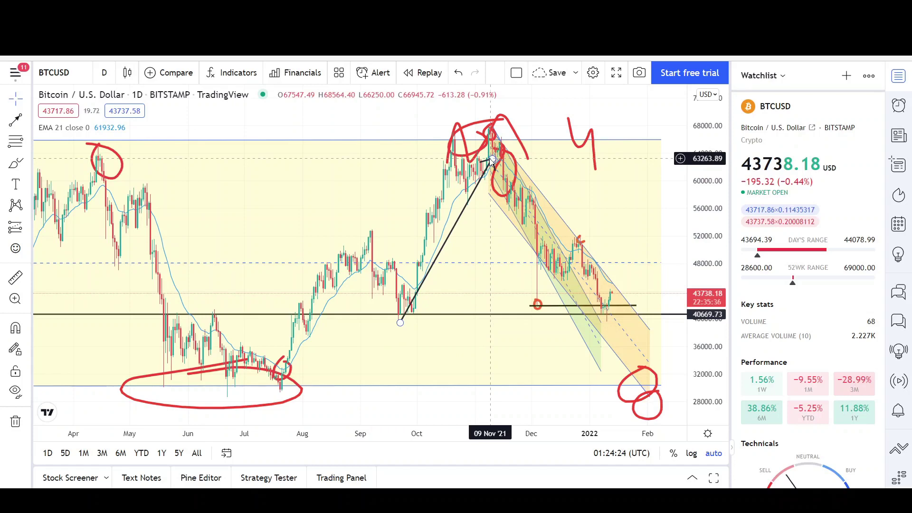
# Add a falling arrow from the November peak past the December low to about 26500.
pyautogui.scroll(5, 491, 161)
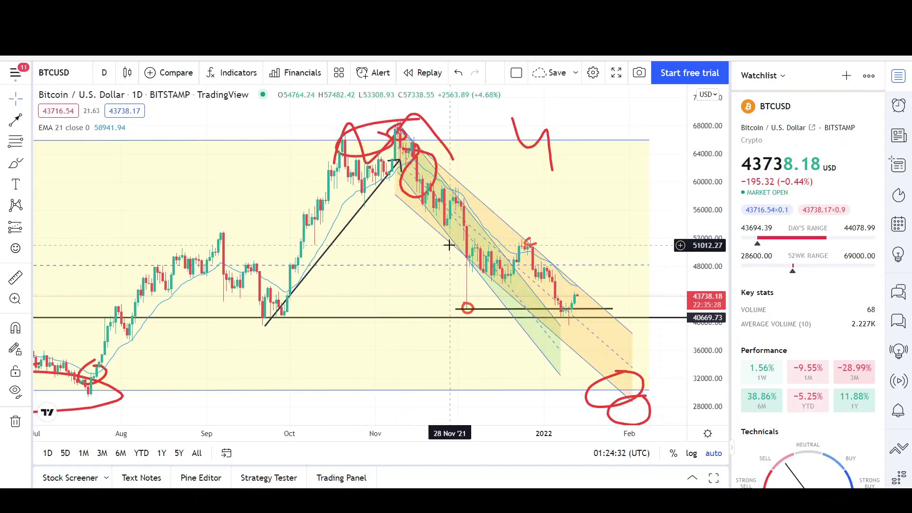
pyautogui.scroll(3, 448, 244)
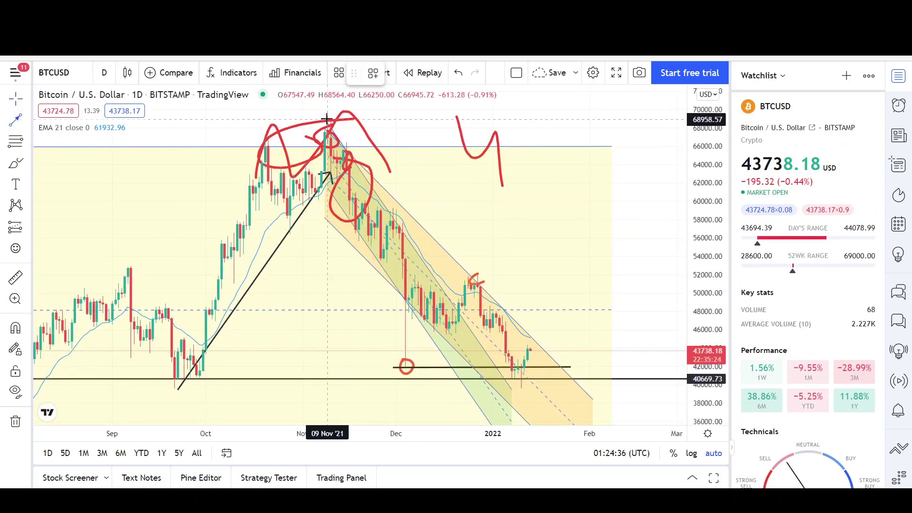
pyautogui.moveTo(327, 118); pyautogui.dragTo(406, 366)
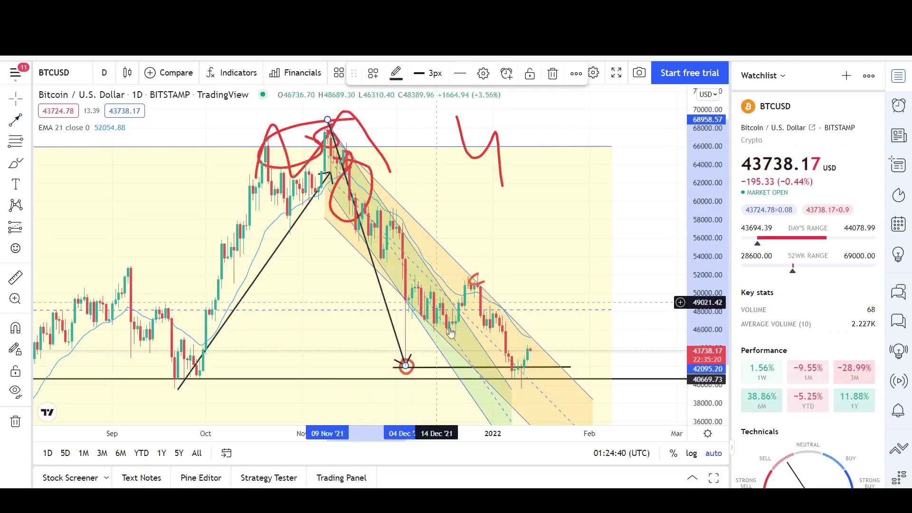
pyautogui.scroll(-2, 442, 315)
pyautogui.scroll(-2, 442, 316)
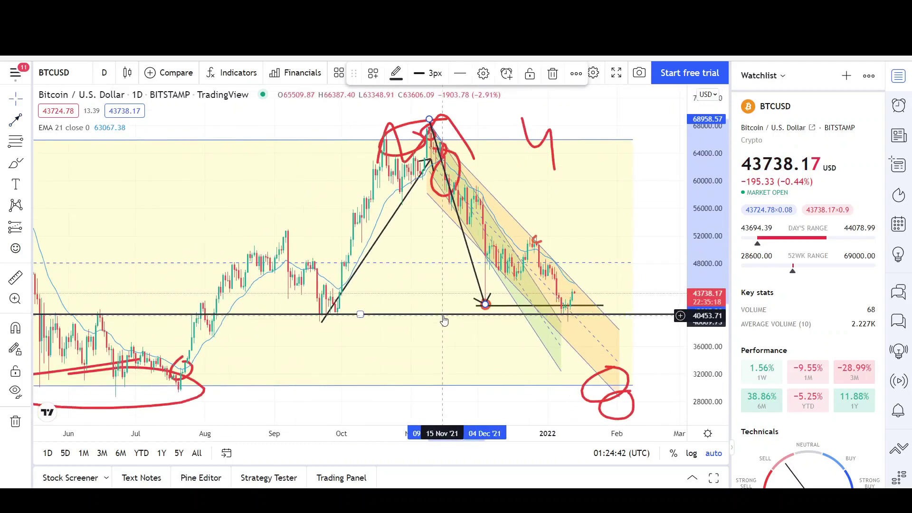
pyautogui.moveTo(561, 242); pyautogui.dragTo(491, 236)
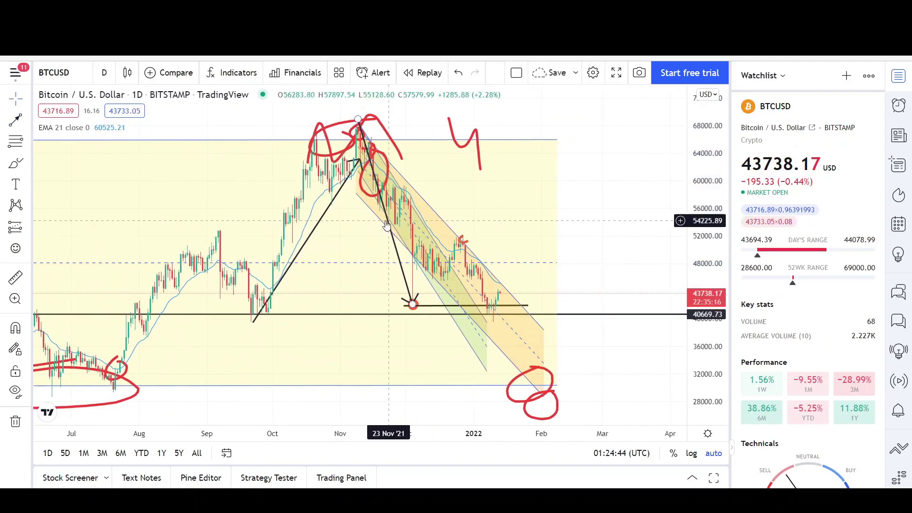
pyautogui.moveTo(388, 227); pyautogui.dragTo(492, 346)
pyautogui.click(578, 305)
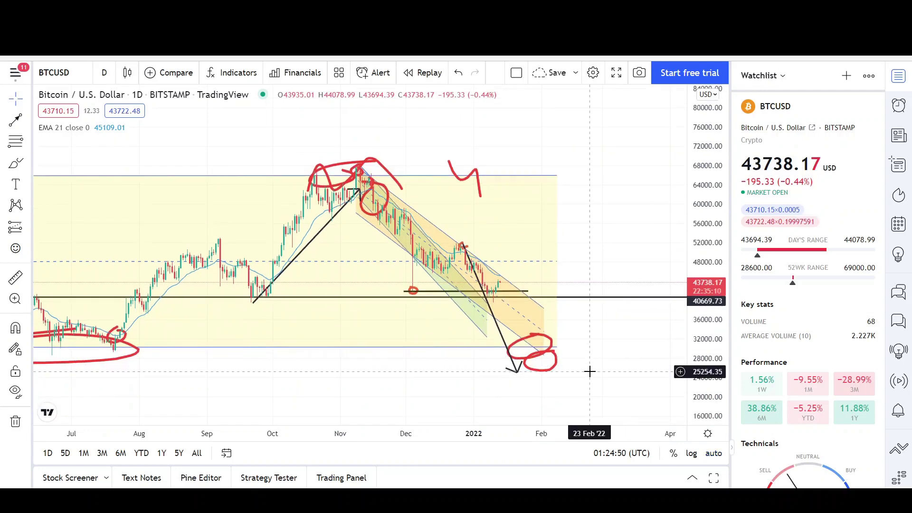
pyautogui.scroll(-5, 554, 368)
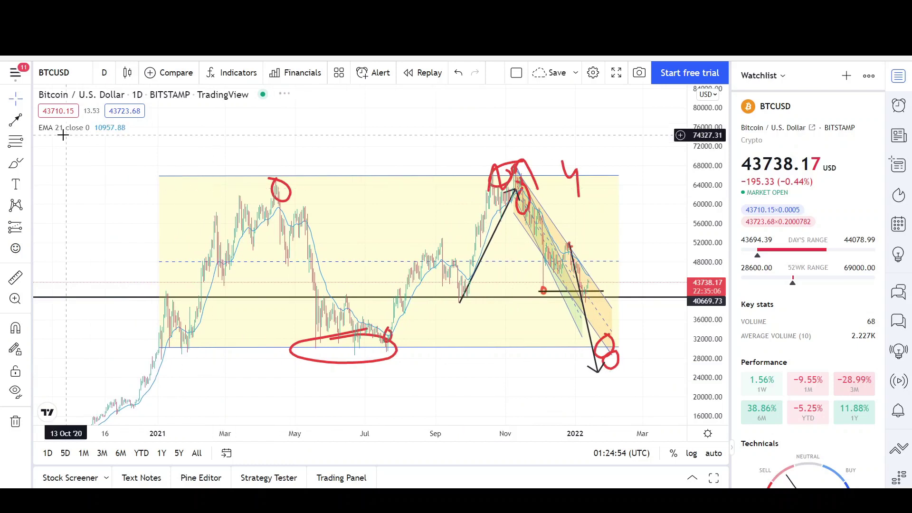
# Place a full-width horizontal level at 25377.65 at the falling arrow's tip.
pyautogui.click(27, 120)
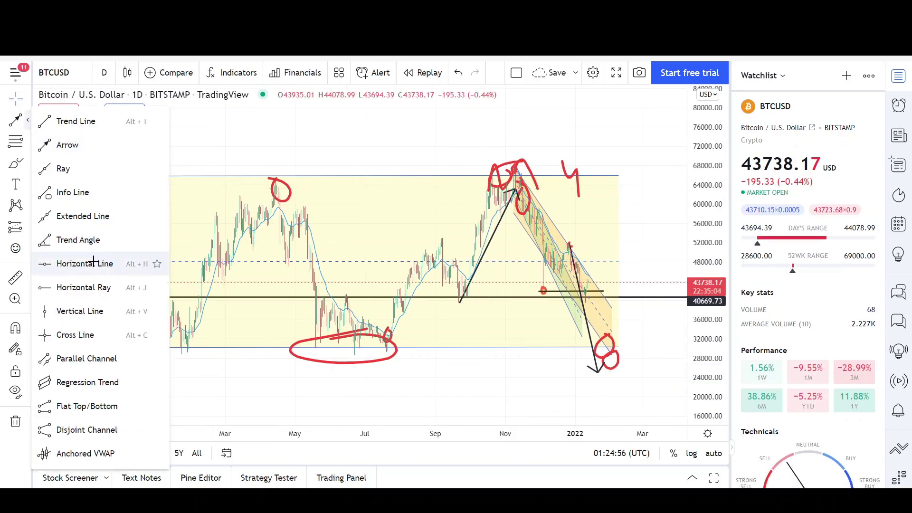
pyautogui.click(93, 262)
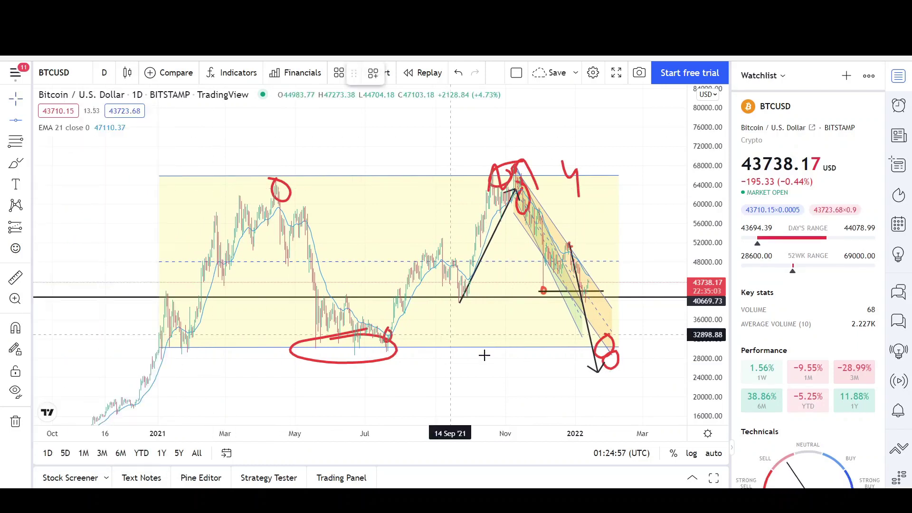
pyautogui.click(527, 371)
pyautogui.scroll(5, 540, 366)
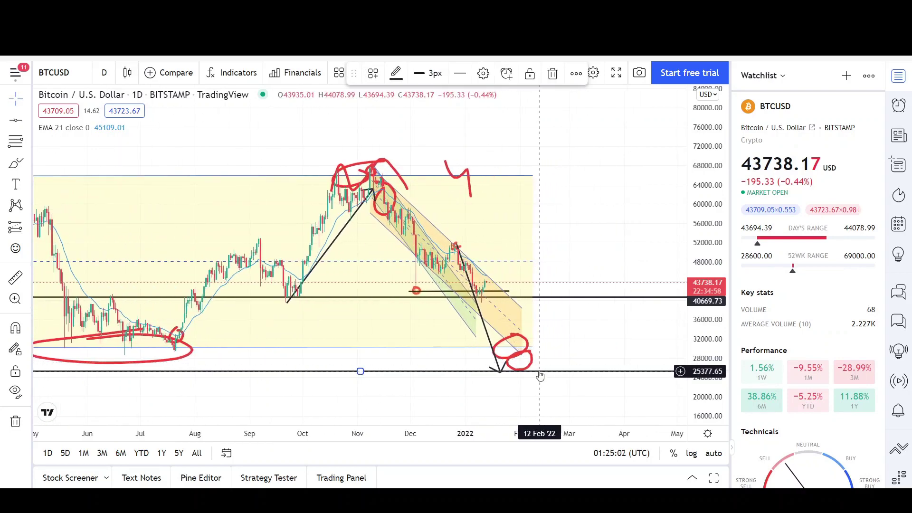
pyautogui.scroll(3, 540, 375)
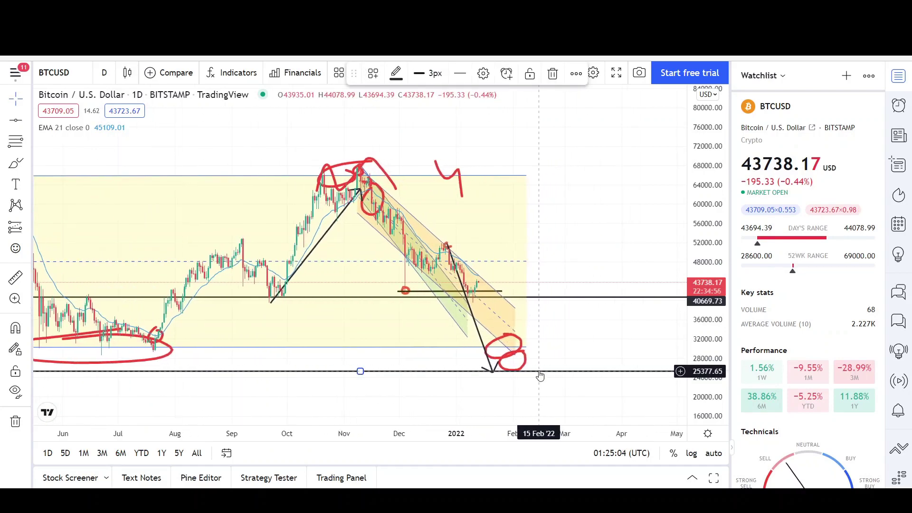
# Deselect the line and close the IG ad and the ad-free upgrade offer.
pyautogui.click(537, 262)
pyautogui.scroll(-3, 584, 267)
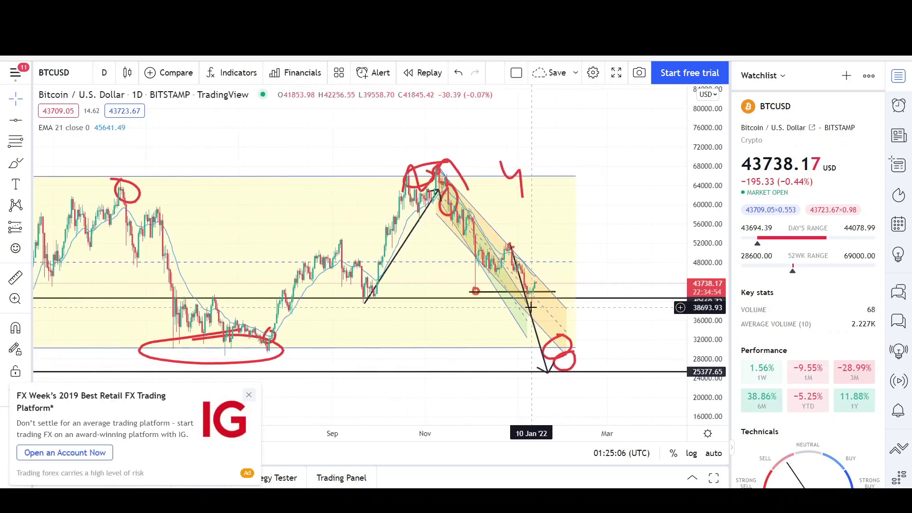
pyautogui.click(248, 395)
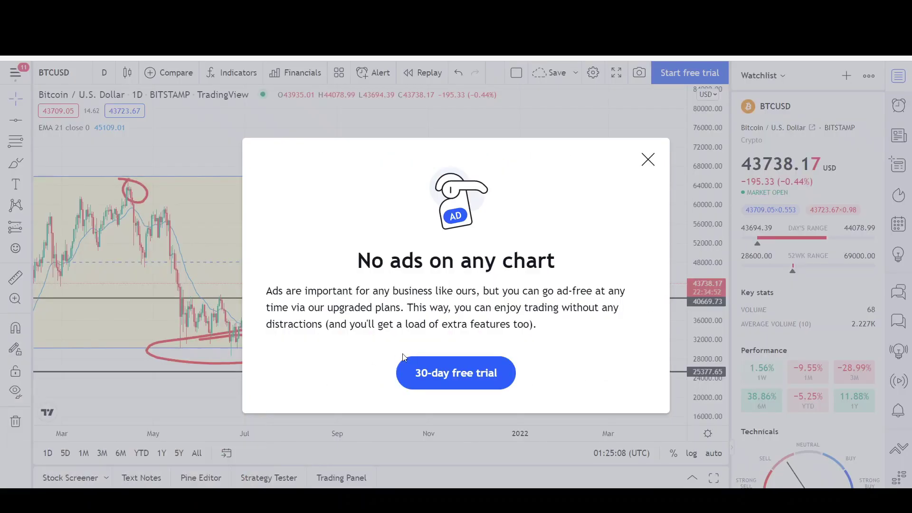
pyautogui.click(648, 160)
# Drag the lowest horizontal level down to 25254.35.
pyautogui.scroll(-2, 264, 403)
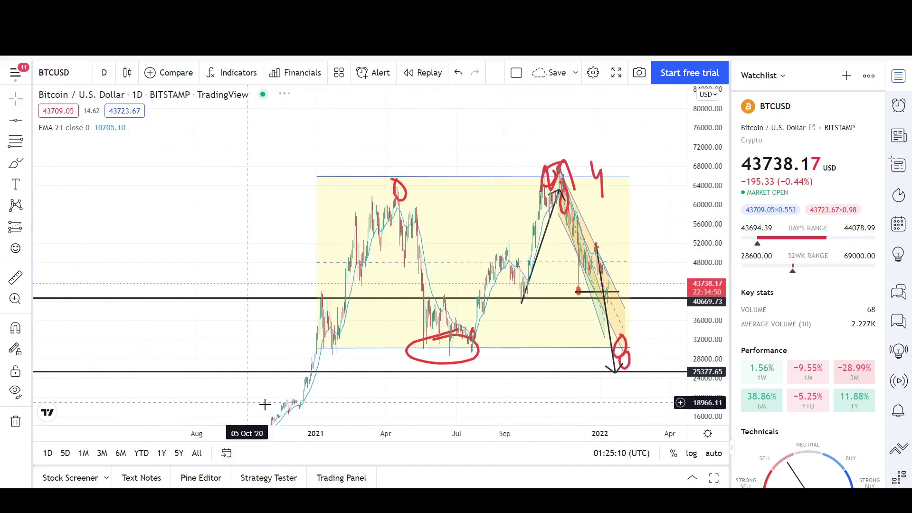
pyautogui.scroll(4, 565, 235)
pyautogui.scroll(3, 564, 236)
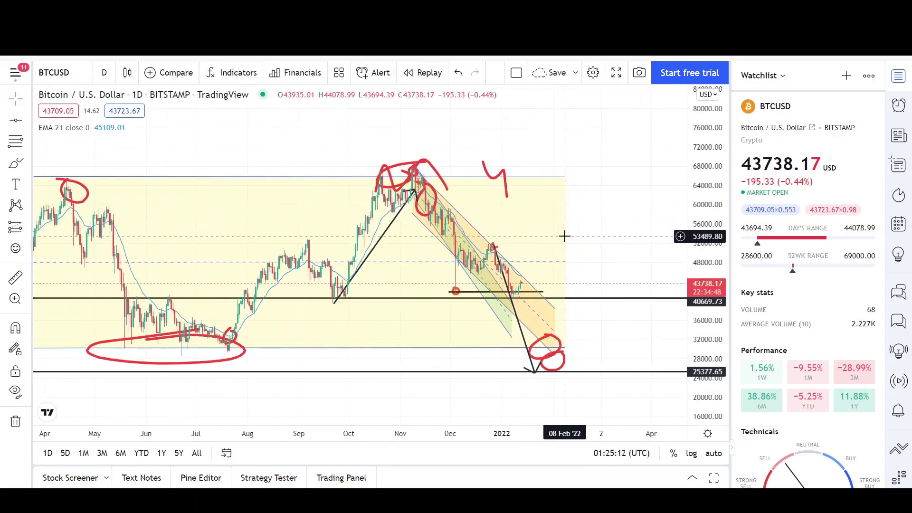
pyautogui.scroll(4, 601, 236)
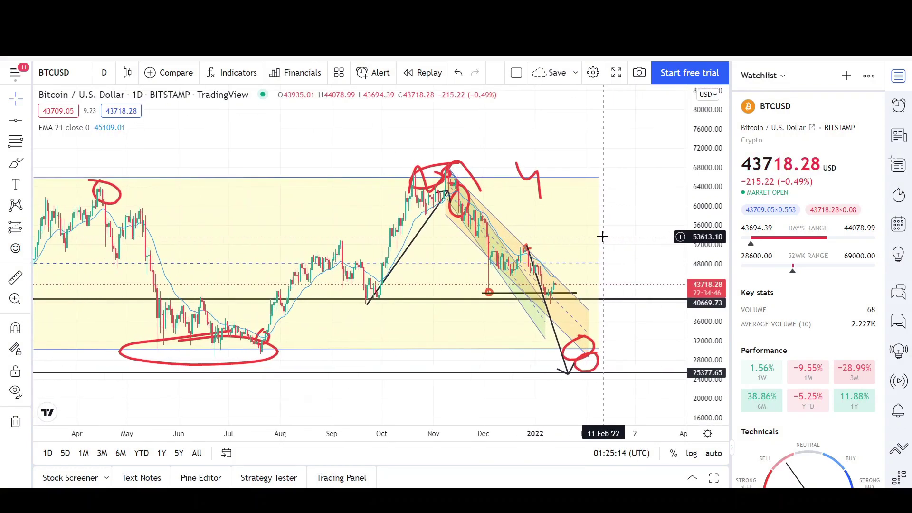
pyautogui.scroll(-2, 593, 259)
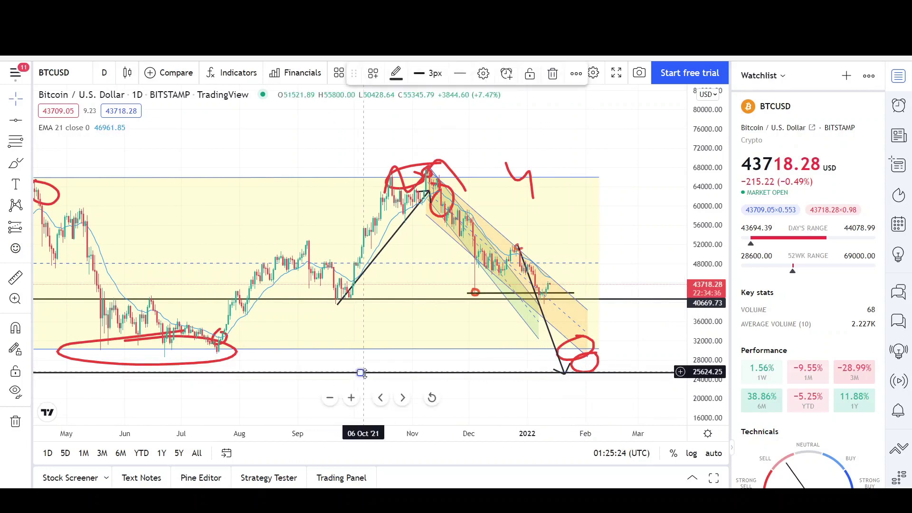
pyautogui.moveTo(362, 372); pyautogui.dragTo(364, 374)
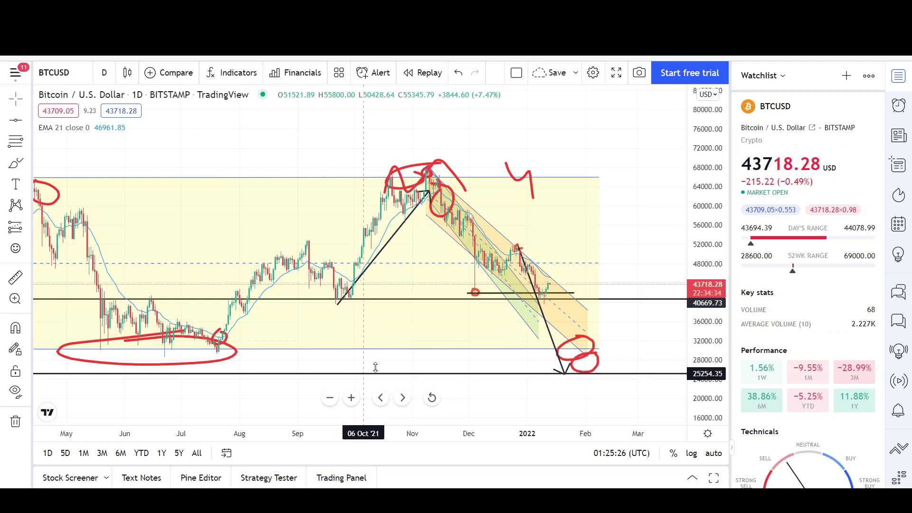
pyautogui.scroll(-2, 401, 365)
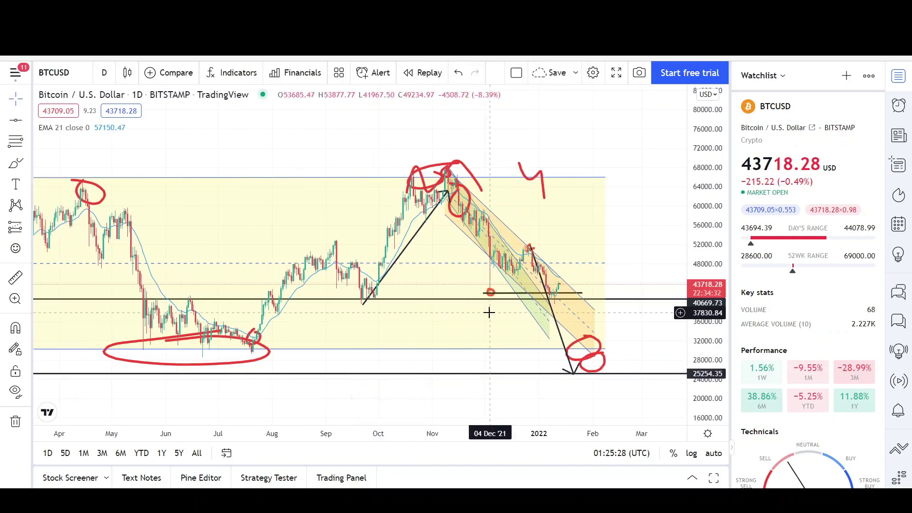
pyautogui.scroll(1, 503, 317)
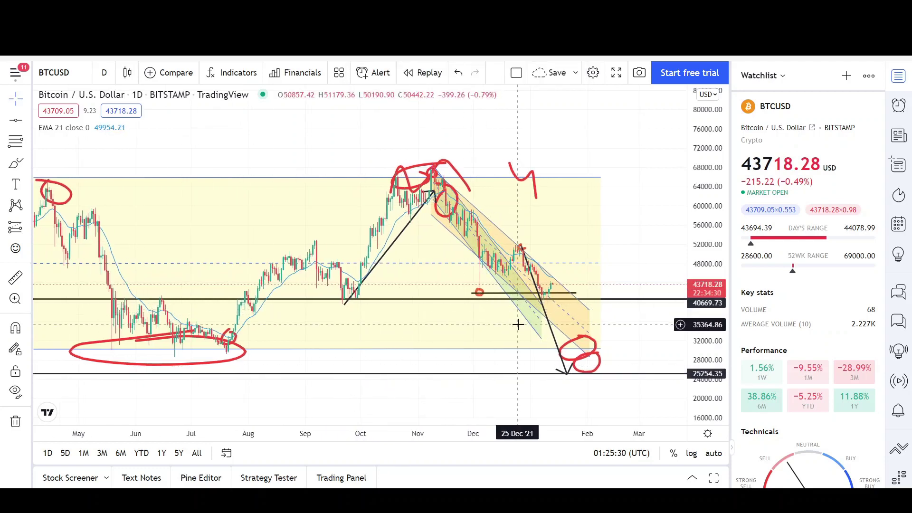
pyautogui.scroll(-1, 518, 323)
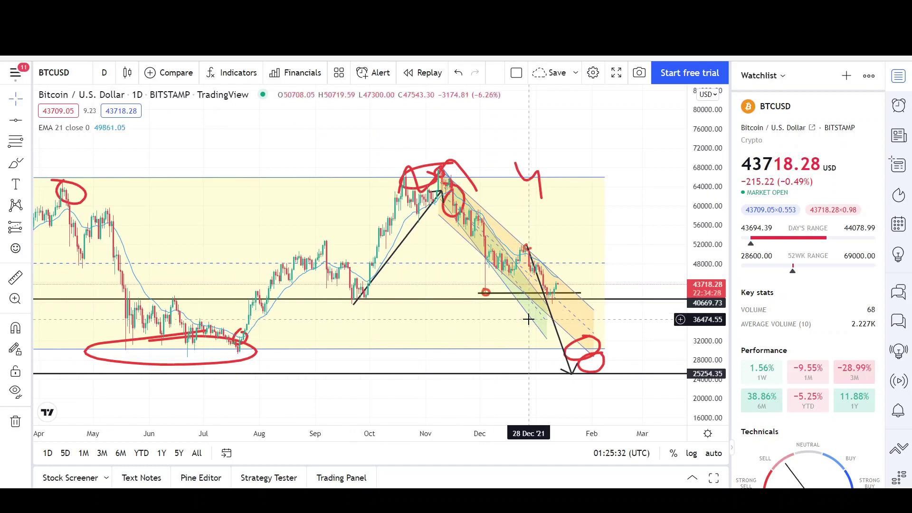
pyautogui.scroll(-1, 529, 319)
pyautogui.scroll(-2, 523, 333)
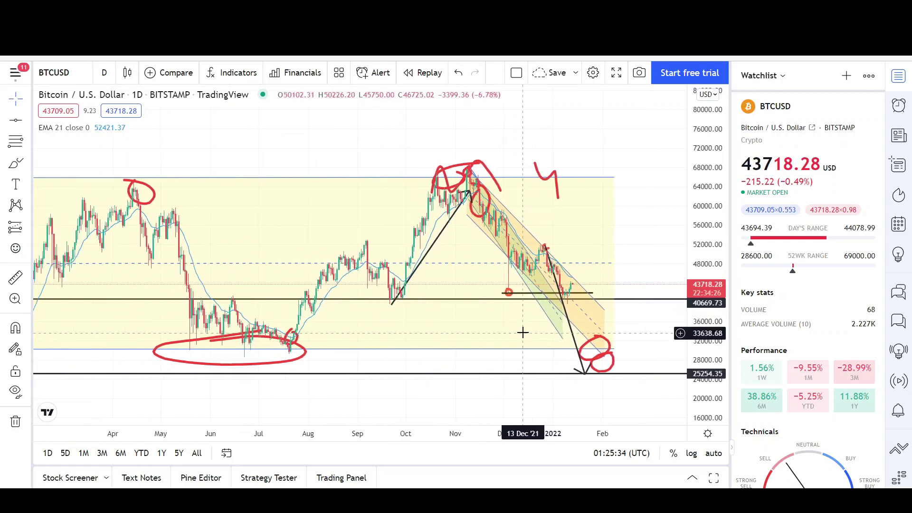
pyautogui.scroll(-2, 522, 333)
pyautogui.scroll(-4, 523, 333)
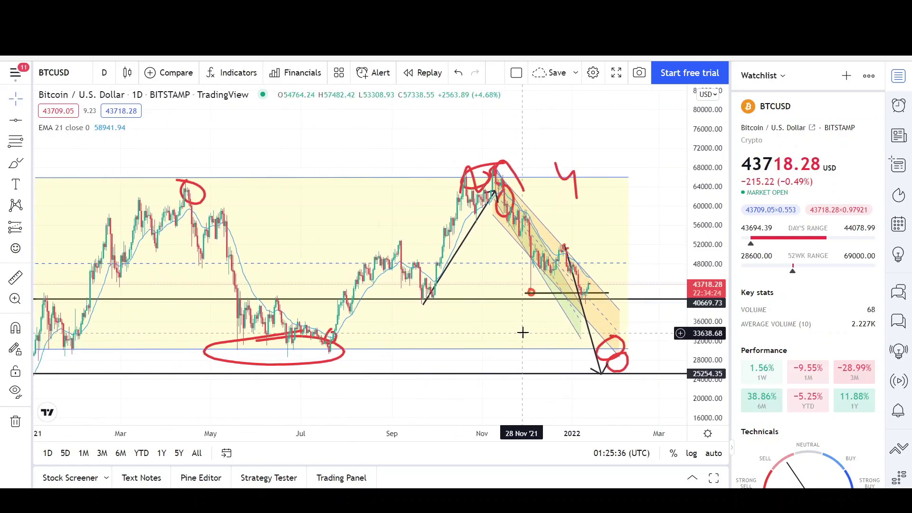
pyautogui.scroll(3, 416, 160)
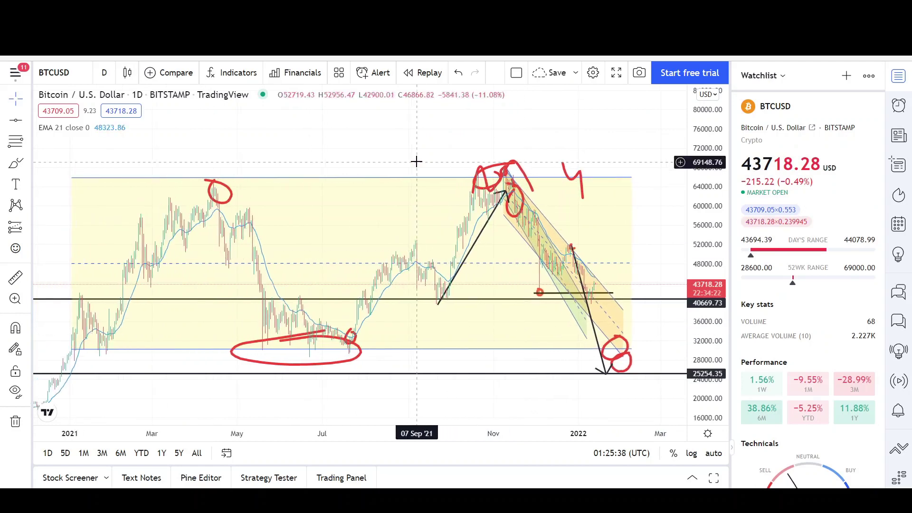
# Pan the chart and stretch the price scale to frame the arrow tip on 25254.35.
pyautogui.moveTo(457, 146); pyautogui.dragTo(462, 146)
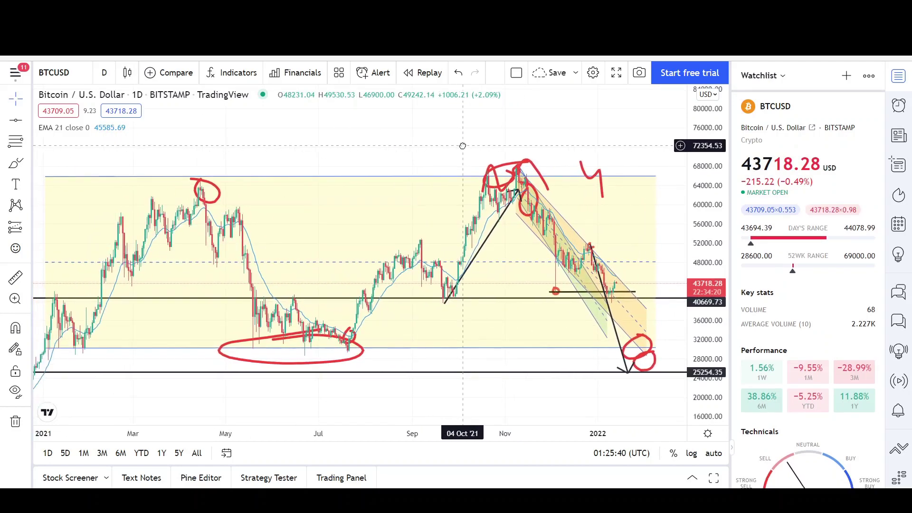
pyautogui.scroll(2, 462, 143)
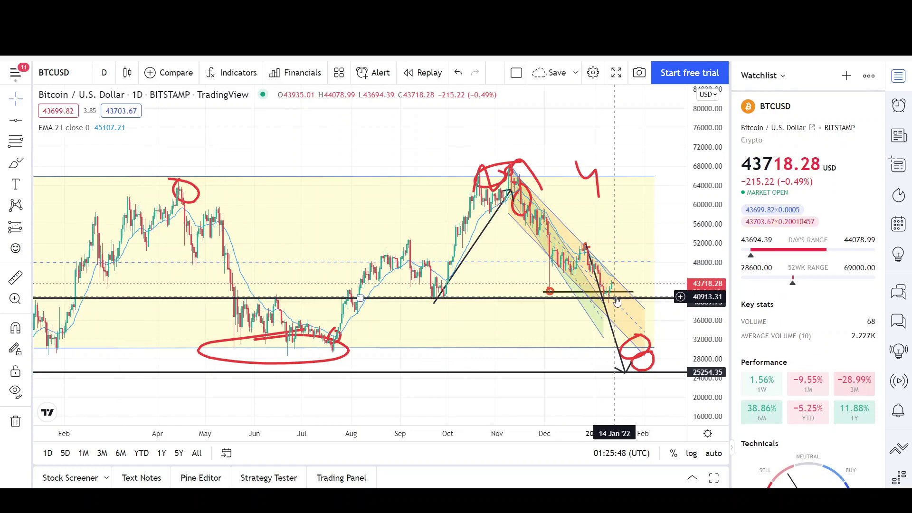
pyautogui.scroll(2, 617, 302)
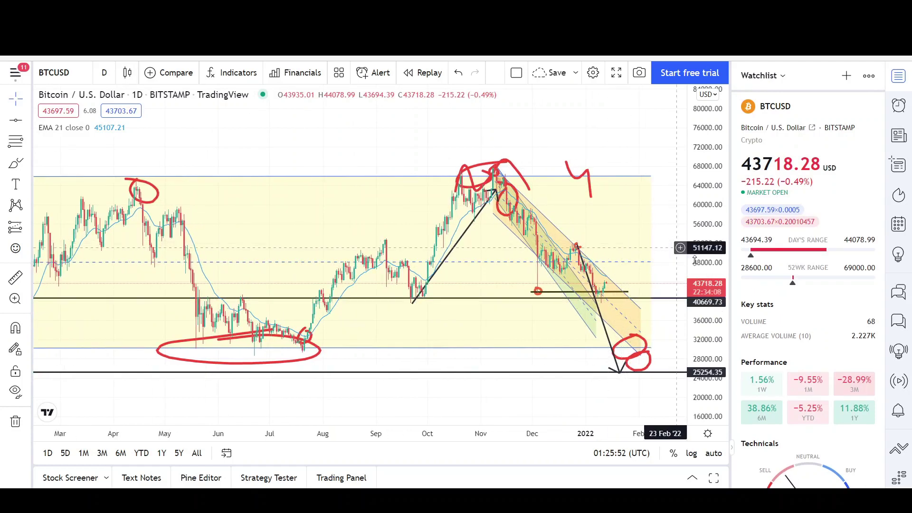
pyautogui.moveTo(707, 245)
pyautogui.mouseDown()
pyautogui.moveTo(712, 228)
pyautogui.moveTo(705, 257)
pyautogui.mouseUp()
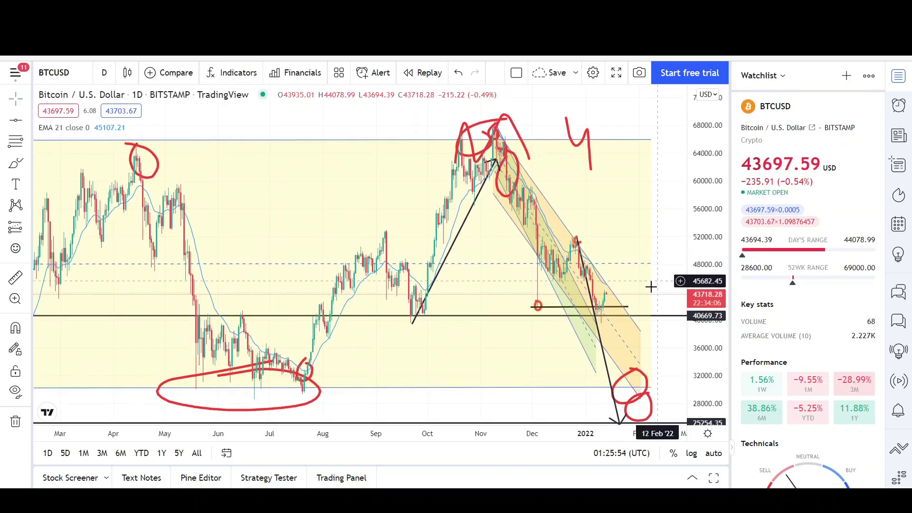
pyautogui.scroll(2, 646, 290)
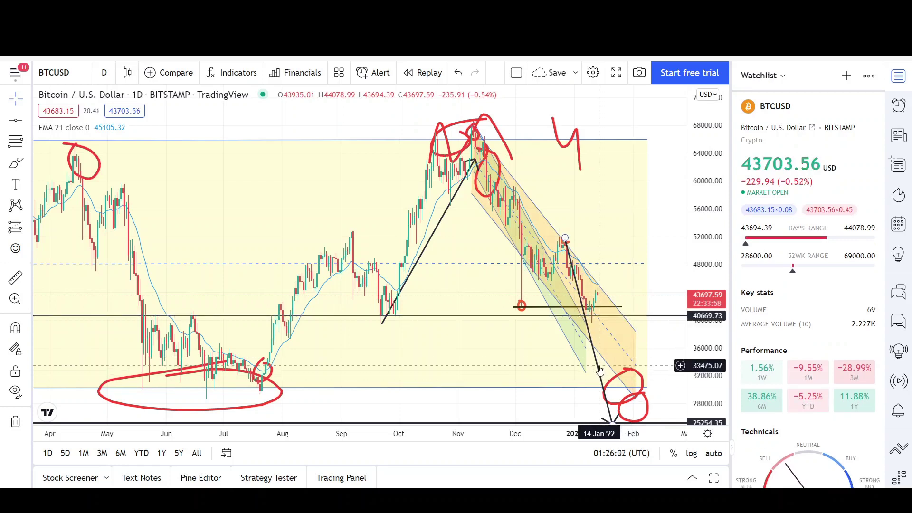
pyautogui.scroll(2, 599, 367)
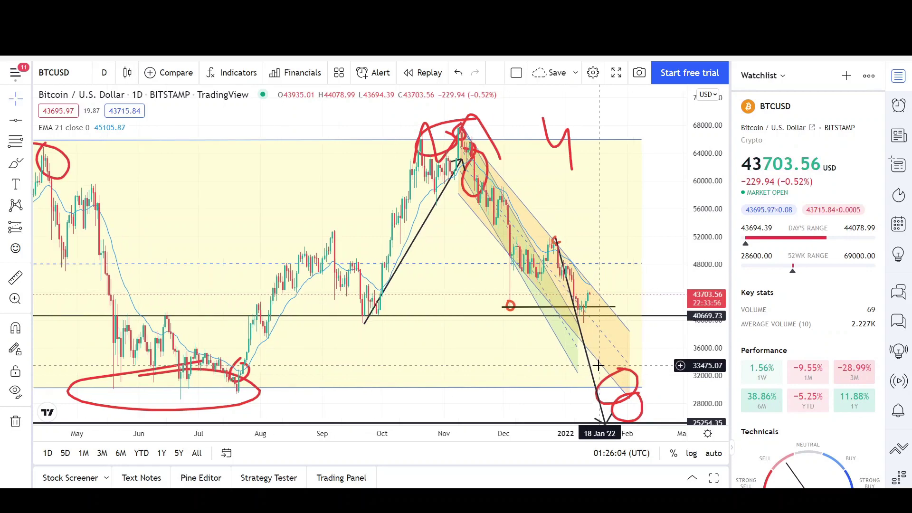
pyautogui.scroll(-4, 598, 366)
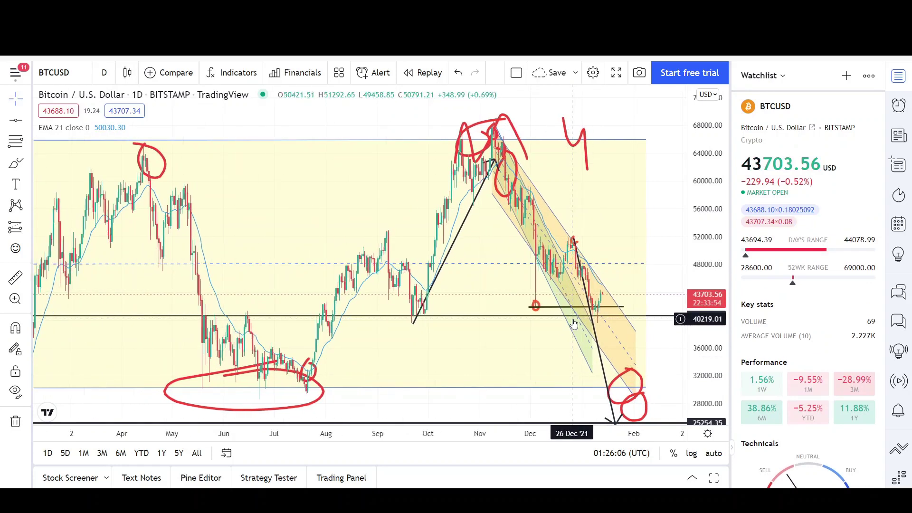
pyautogui.scroll(-4, 573, 323)
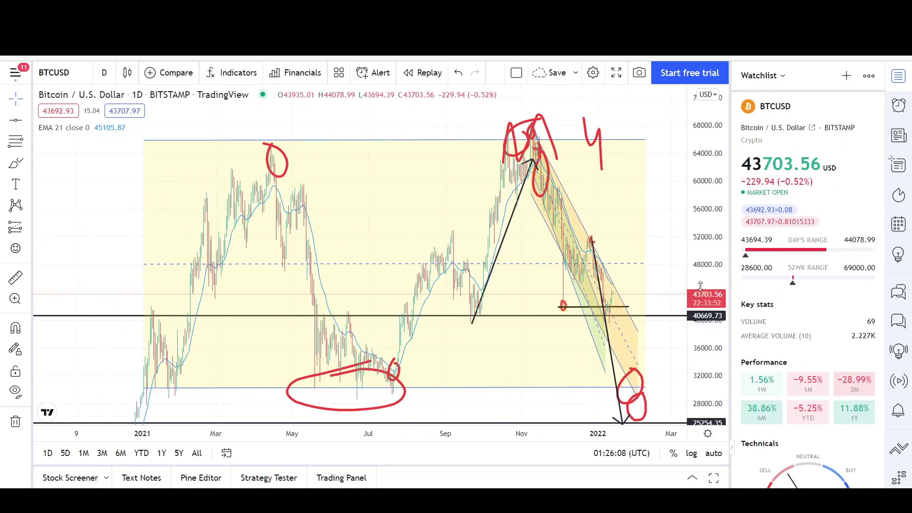
pyautogui.scroll(-2, 700, 285)
pyautogui.scroll(3, 613, 233)
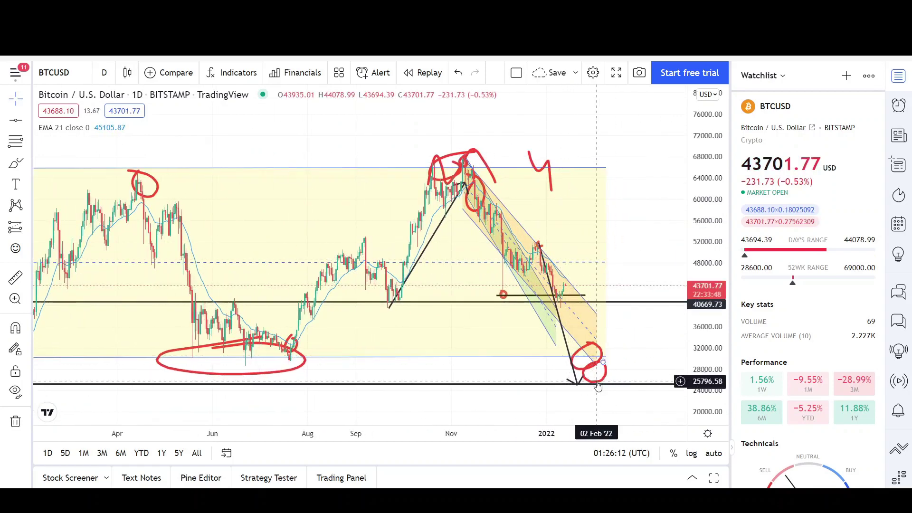
pyautogui.scroll(2, 580, 304)
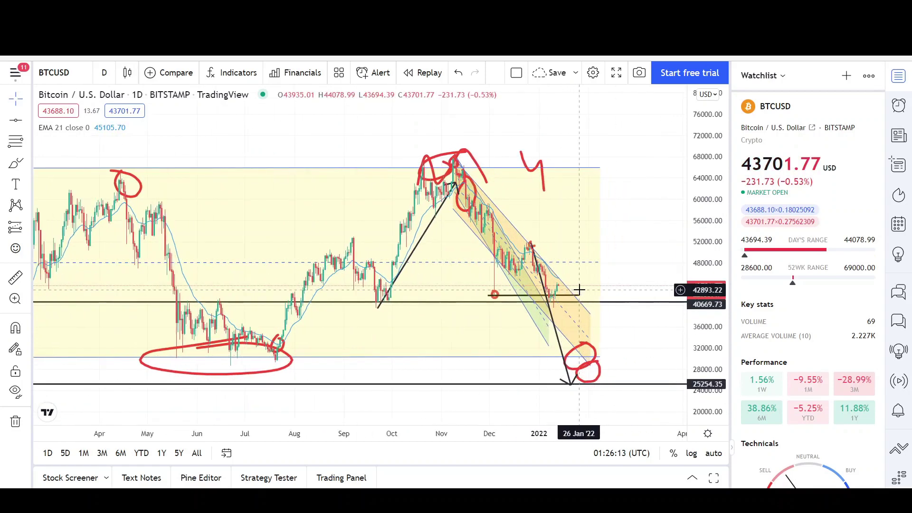
# Brush a red zigzag up from current price, circle the range top, then zoom into weekly candles.
pyautogui.click(16, 163)
pyautogui.moveTo(523, 300)
pyautogui.mouseDown()
pyautogui.moveTo(537, 263)
pyautogui.moveTo(554, 278)
pyautogui.moveTo(565, 241)
pyautogui.moveTo(576, 249)
pyautogui.moveTo(582, 227)
pyautogui.mouseUp()
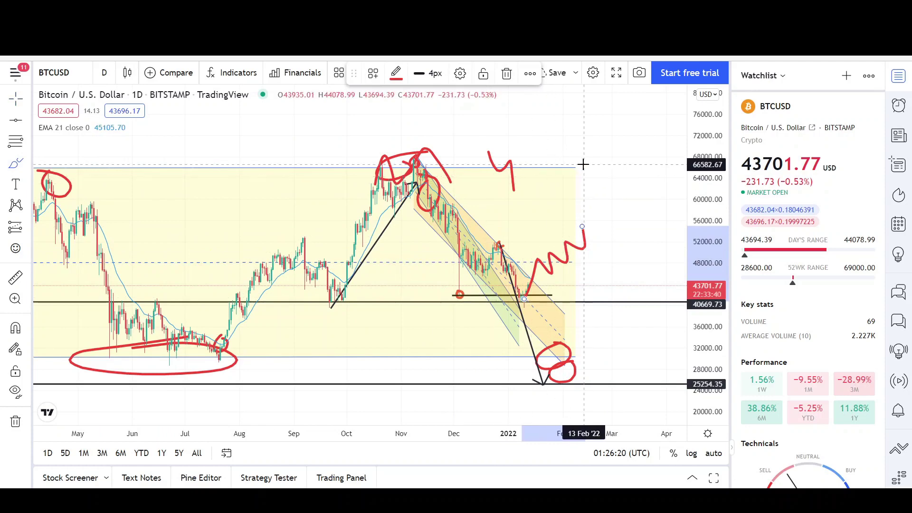
pyautogui.moveTo(583, 164)
pyautogui.mouseDown()
pyautogui.moveTo(592, 173)
pyautogui.moveTo(552, 174)
pyautogui.mouseUp()
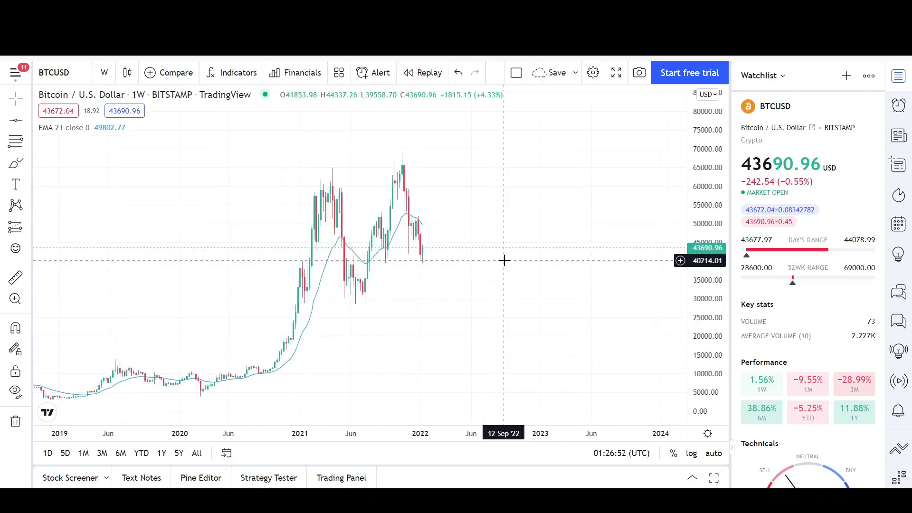
pyautogui.scroll(3, 504, 260)
pyautogui.moveTo(465, 267); pyautogui.dragTo(627, 283)
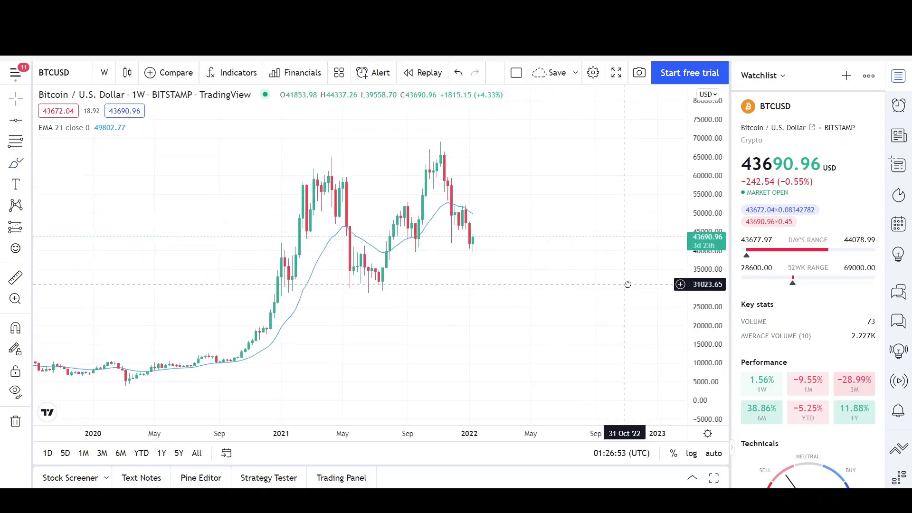
# Mark a level at the 2021 highs and sketch a red double-top arc over them.
pyautogui.click(251, 176)
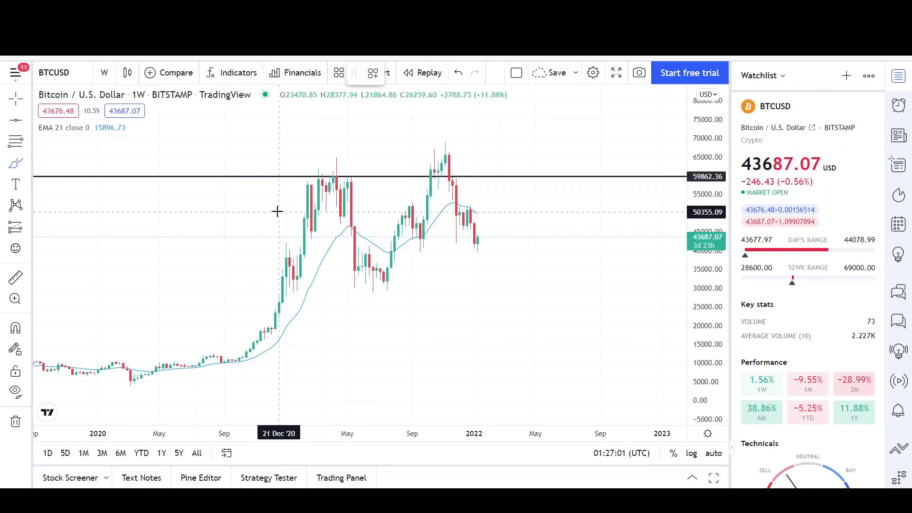
pyautogui.moveTo(279, 210)
pyautogui.mouseDown()
pyautogui.moveTo(378, 142)
pyautogui.moveTo(411, 156)
pyautogui.moveTo(456, 123)
pyautogui.mouseUp()
pyautogui.moveTo(477, 174); pyautogui.dragTo(481, 189)
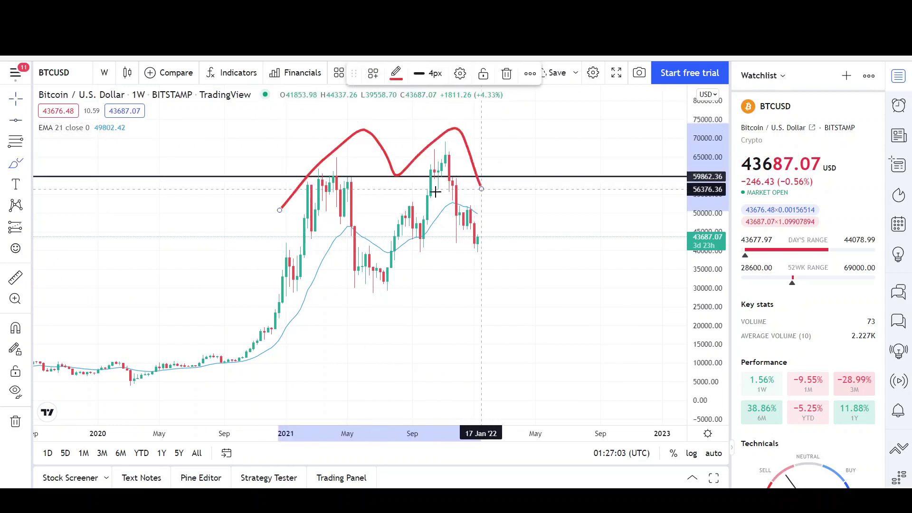
# Remove all drawings from the weekly chart via the chart context menu.
pyautogui.rightClick(390, 140)
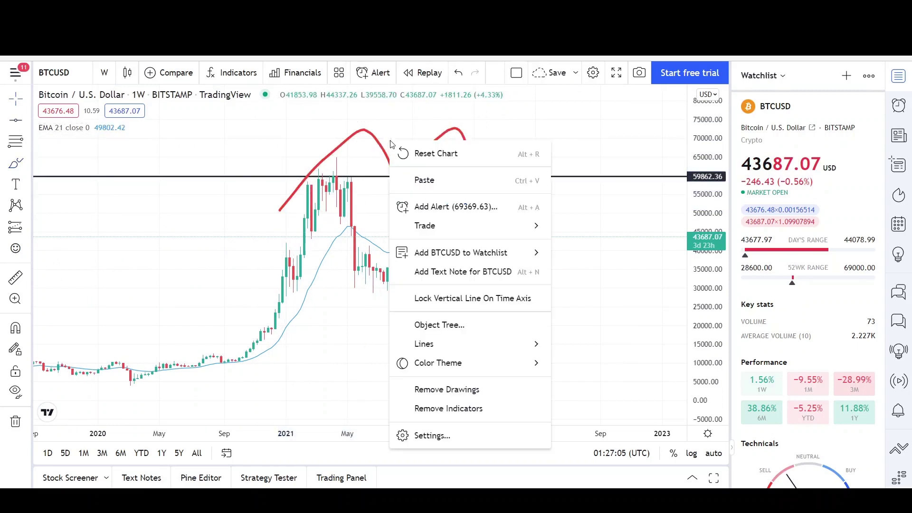
pyautogui.click(451, 388)
pyautogui.scroll(1, 478, 330)
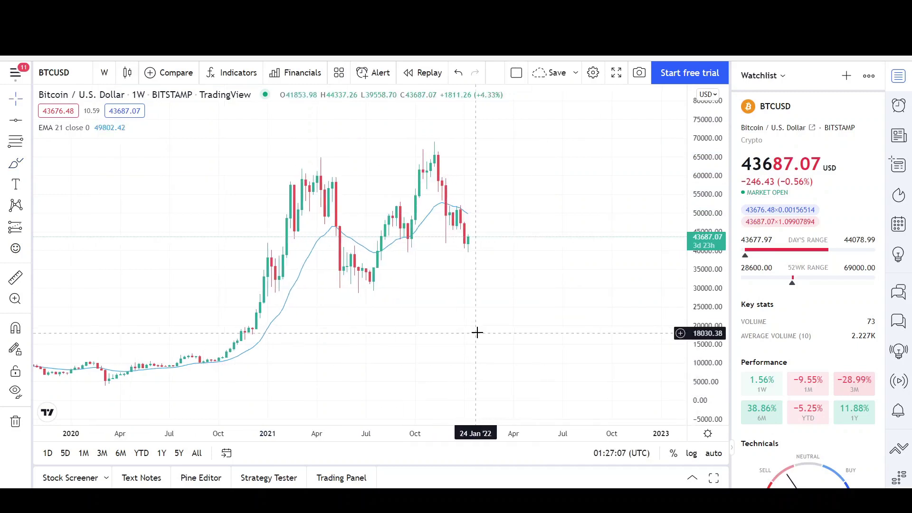
pyautogui.scroll(-2, 122, 195)
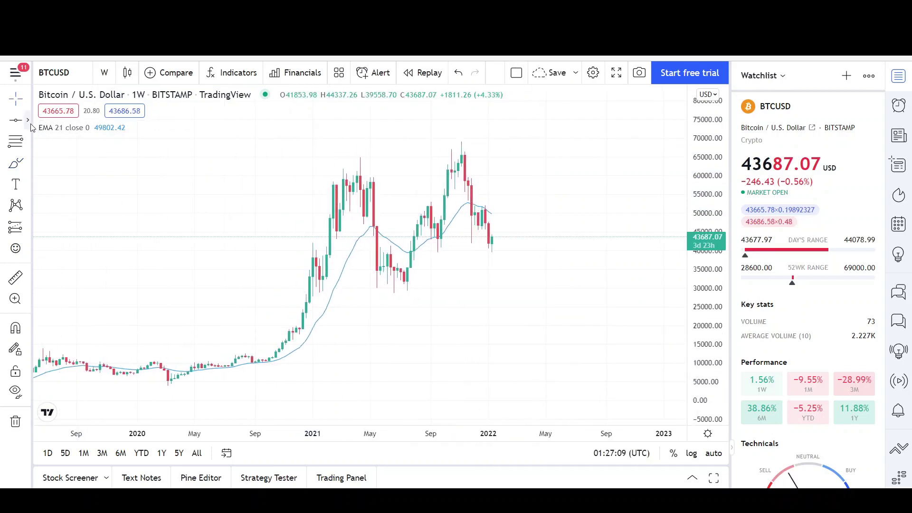
pyautogui.click(28, 120)
pyautogui.click(67, 143)
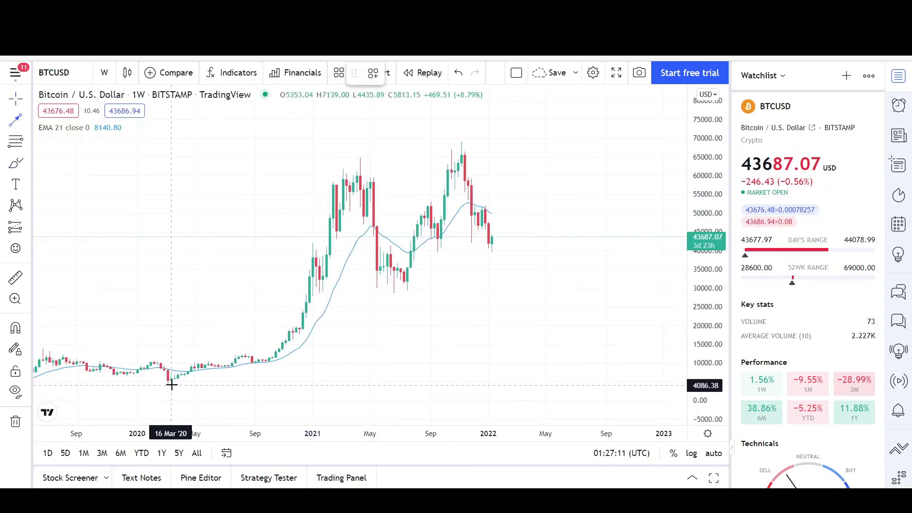
pyautogui.moveTo(172, 384); pyautogui.dragTo(359, 159)
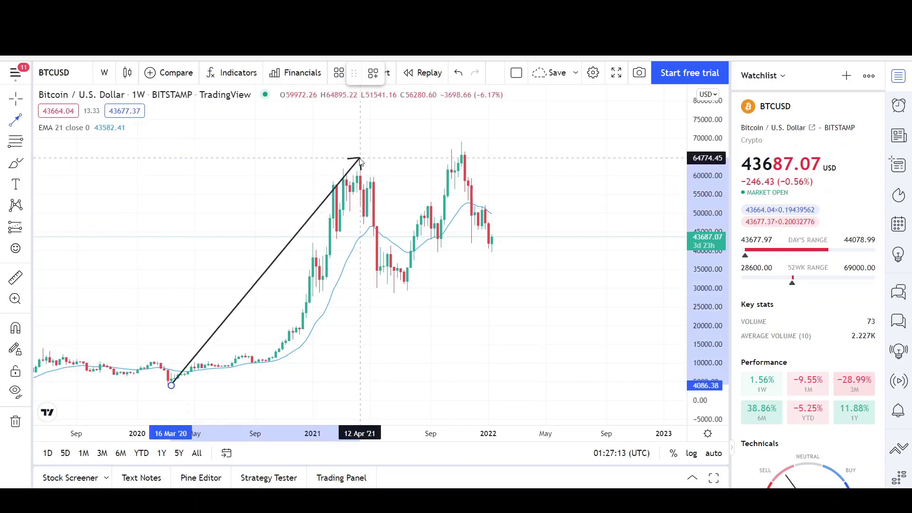
pyautogui.moveTo(258, 283)
pyautogui.mouseDown()
pyautogui.moveTo(338, 299)
pyautogui.moveTo(487, 193)
pyautogui.moveTo(480, 188)
pyautogui.mouseUp()
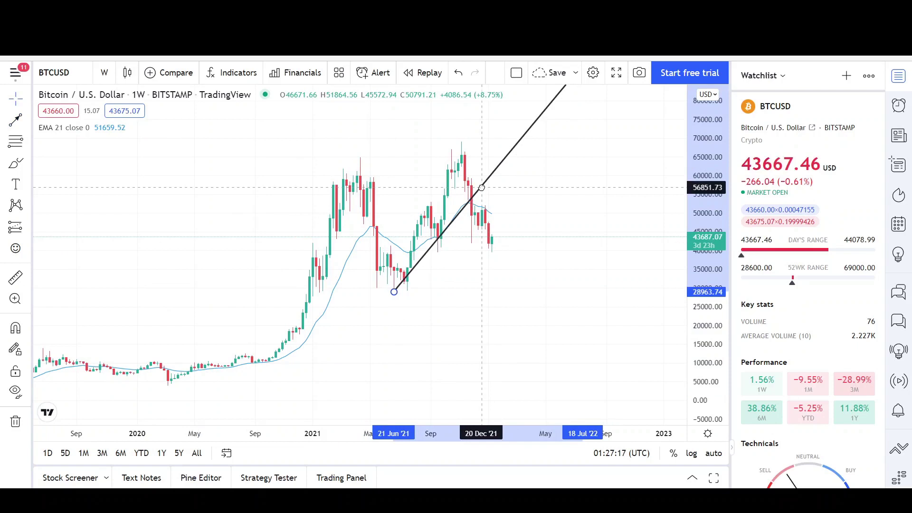
pyautogui.click(532, 228)
pyautogui.moveTo(702, 183); pyautogui.dragTo(542, 271)
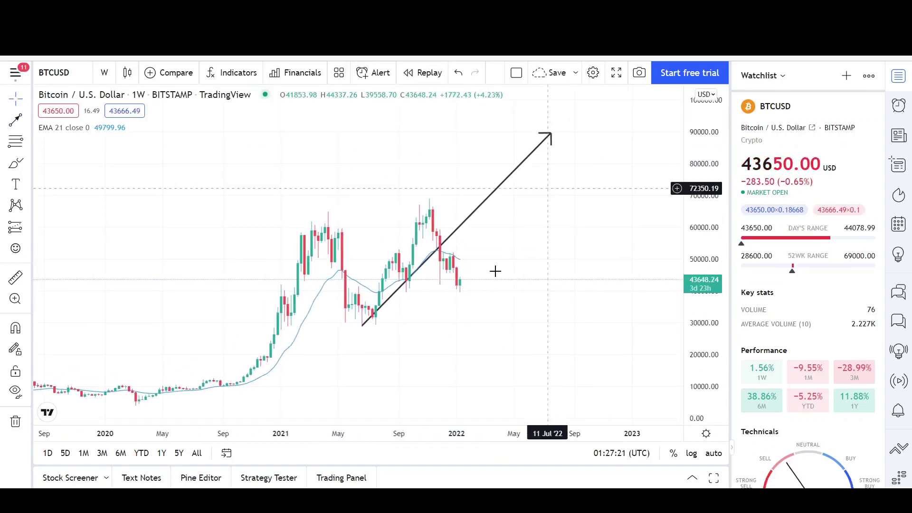
pyautogui.click(551, 134)
pyautogui.press('Delete')
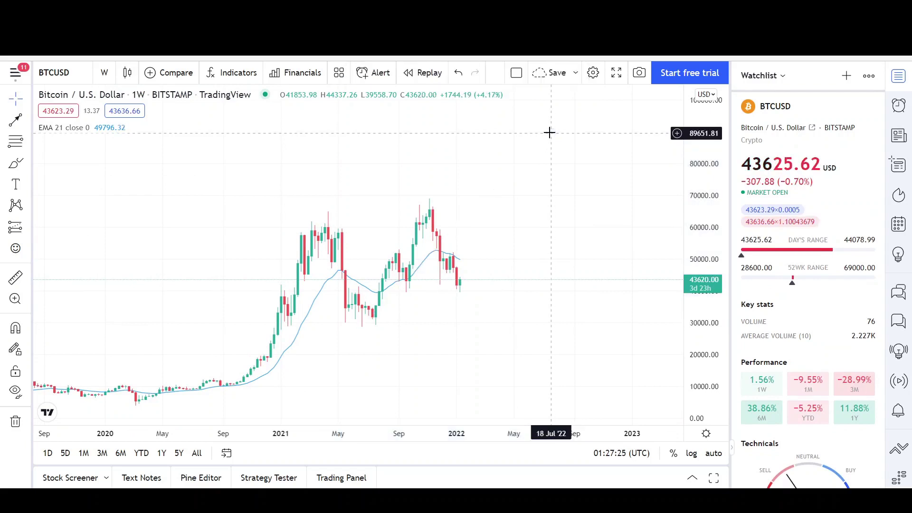
pyautogui.click(16, 119)
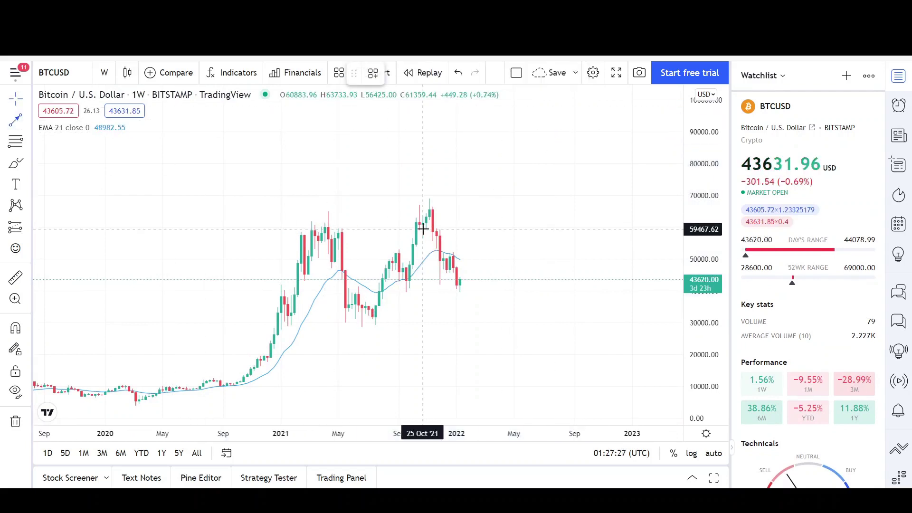
pyautogui.click(150, 404)
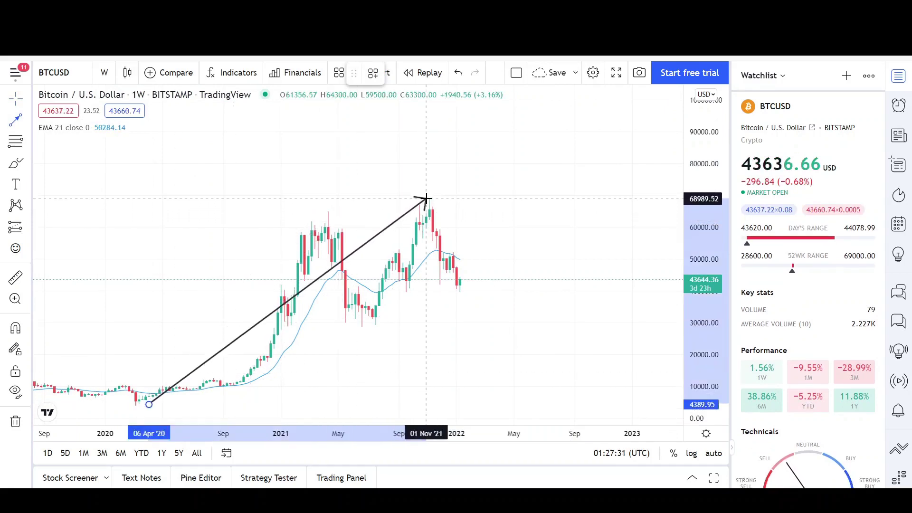
pyautogui.click(426, 198)
pyautogui.moveTo(267, 321); pyautogui.dragTo(557, 248)
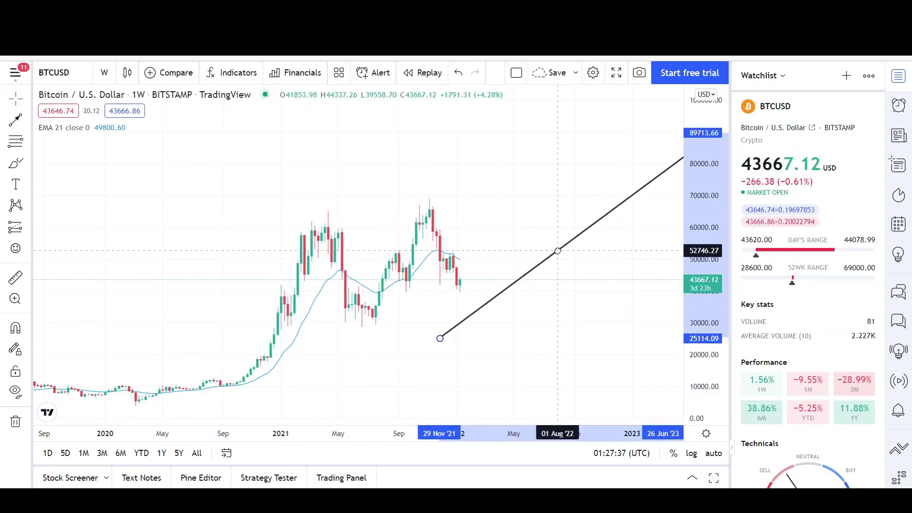
pyautogui.moveTo(540, 285); pyautogui.dragTo(429, 294)
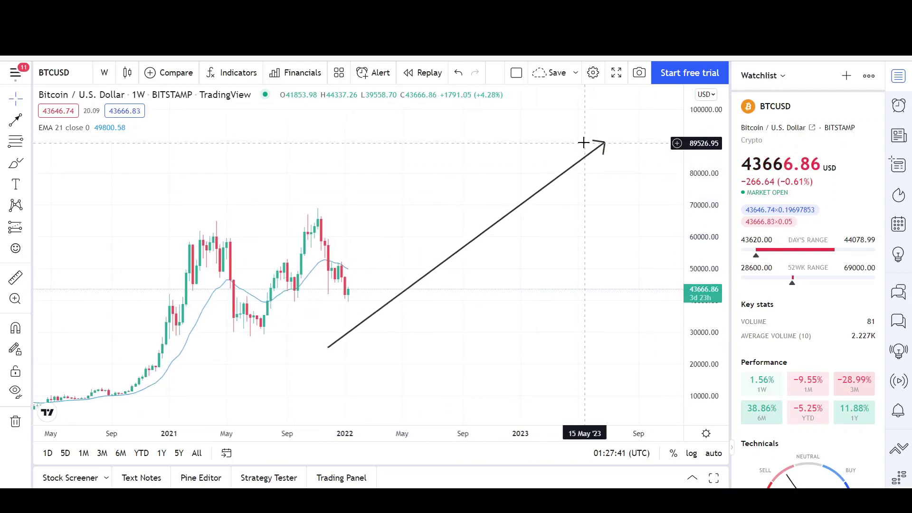
pyautogui.moveTo(171, 430); pyautogui.dragTo(159, 432)
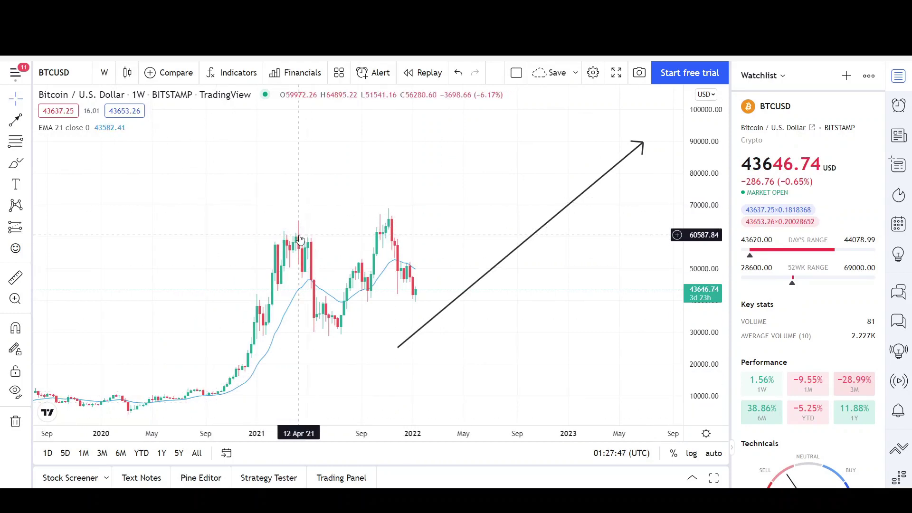
pyautogui.click(535, 233)
pyautogui.press('Delete')
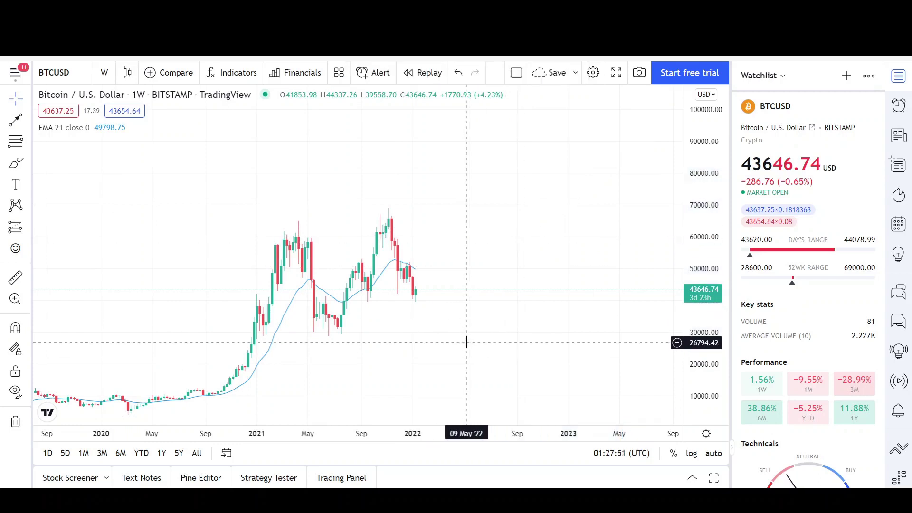
pyautogui.scroll(-1, 466, 342)
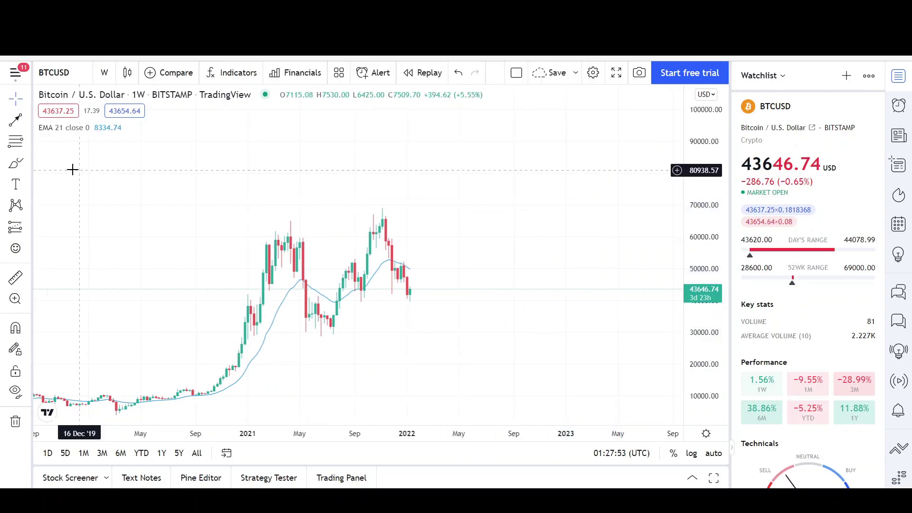
# Draw a rising parallel channel from the August 2020 low along the lows, widened to the highs.
pyautogui.click(28, 124)
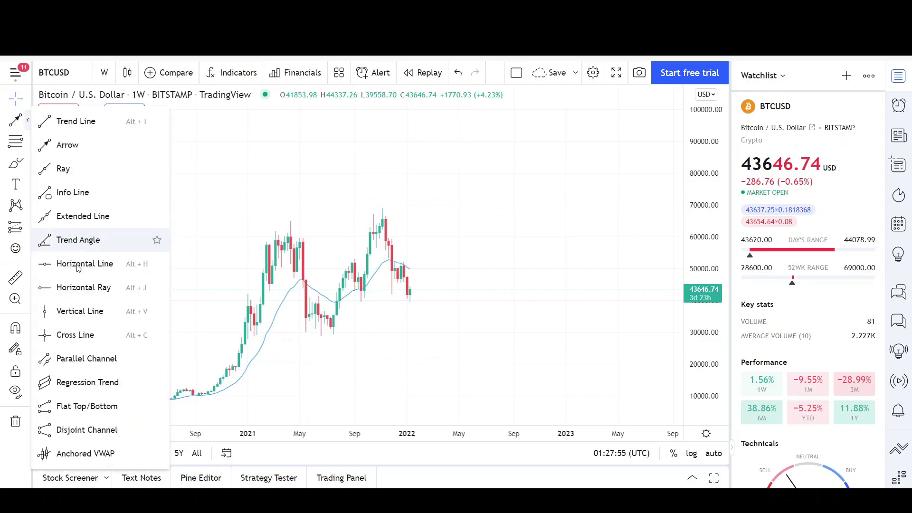
pyautogui.click(72, 360)
pyautogui.click(187, 403)
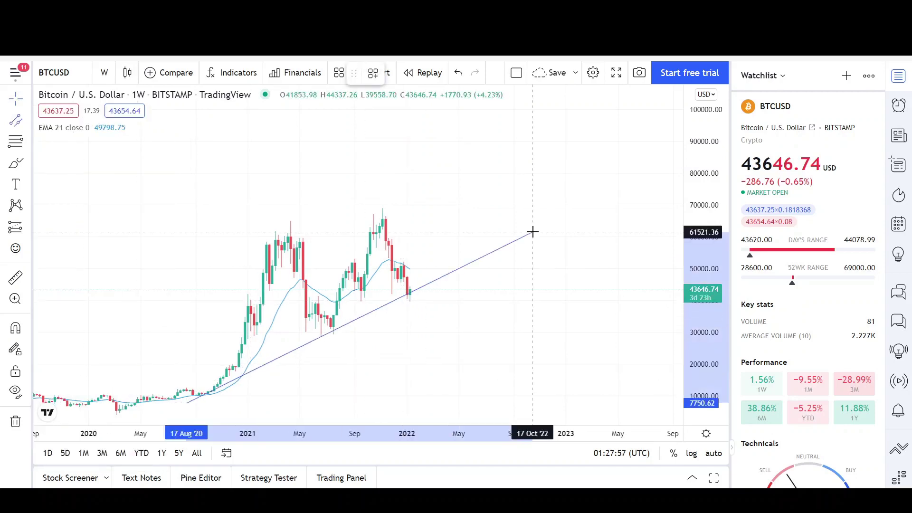
pyautogui.click(578, 200)
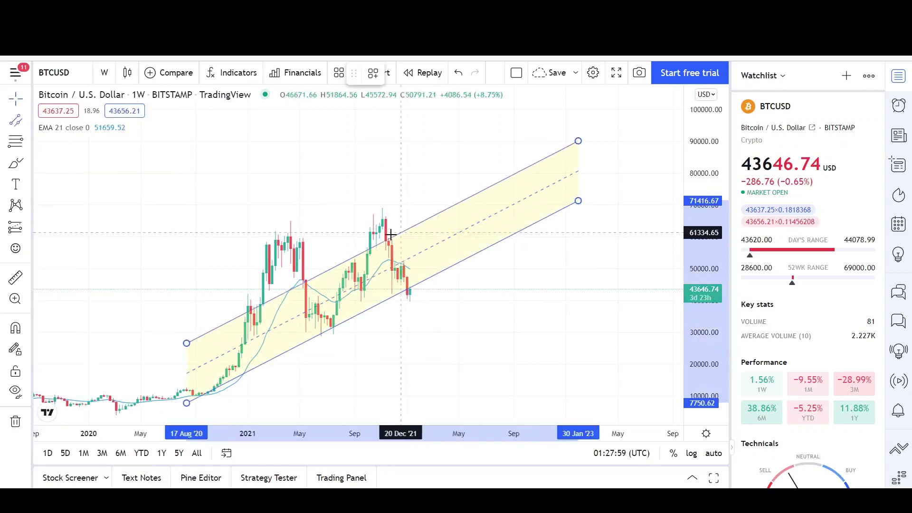
pyautogui.click(273, 240)
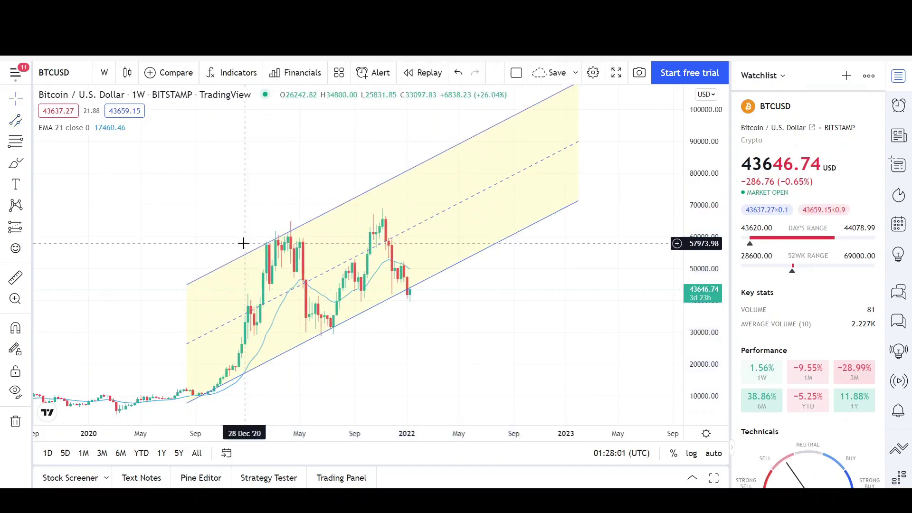
pyautogui.scroll(2, 242, 243)
# Circle the November 2021 peak and latest candles in red with the Brush, dismissing the ad popup.
pyautogui.click(12, 165)
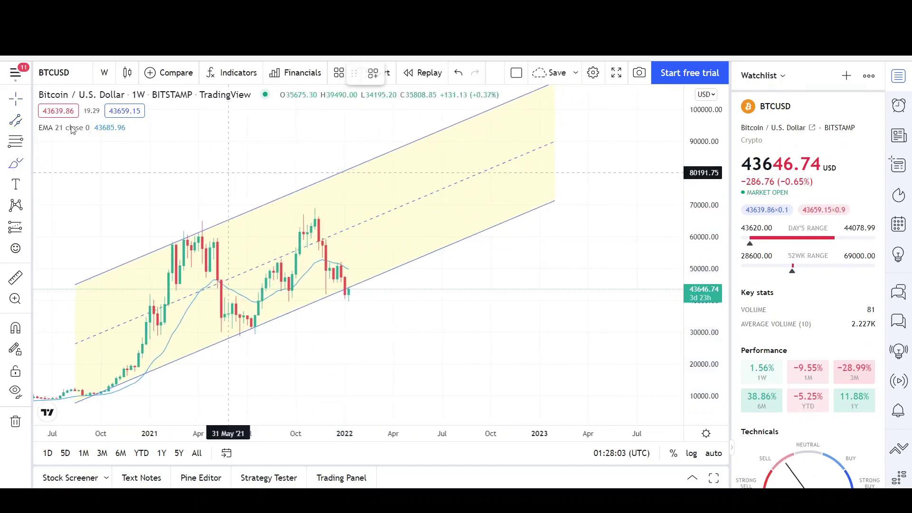
pyautogui.moveTo(313, 177); pyautogui.dragTo(312, 212)
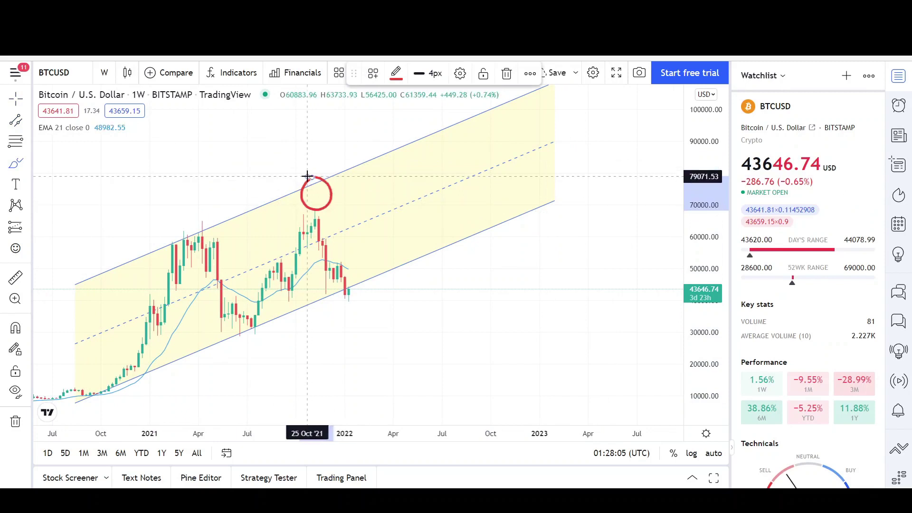
pyautogui.scroll(-1, 325, 304)
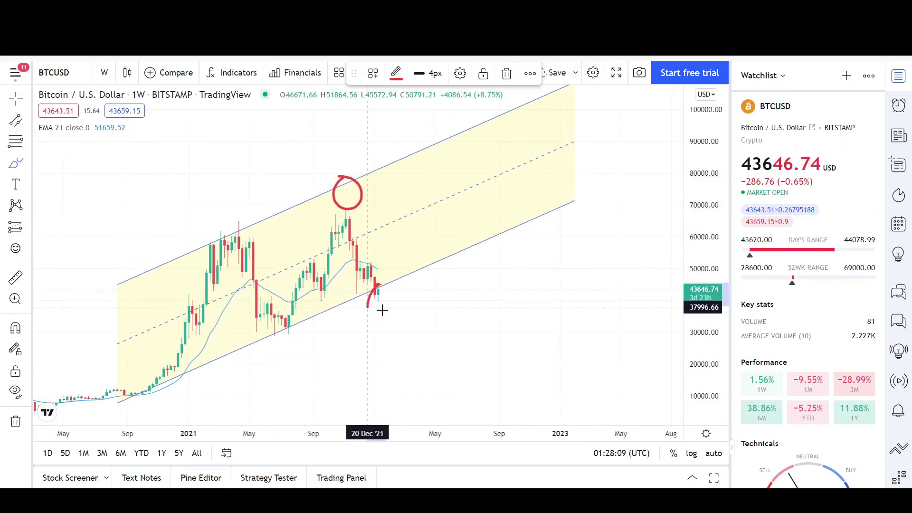
pyautogui.moveTo(381, 308); pyautogui.dragTo(381, 285)
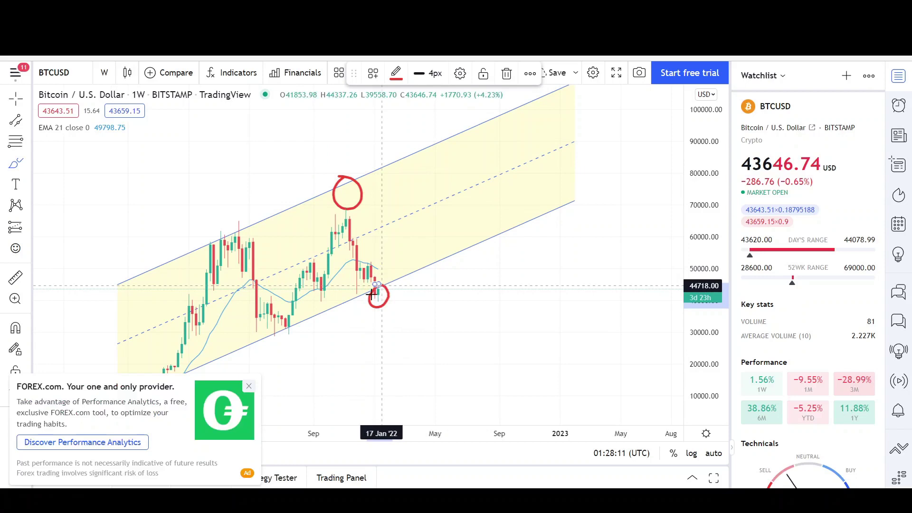
pyautogui.click(249, 386)
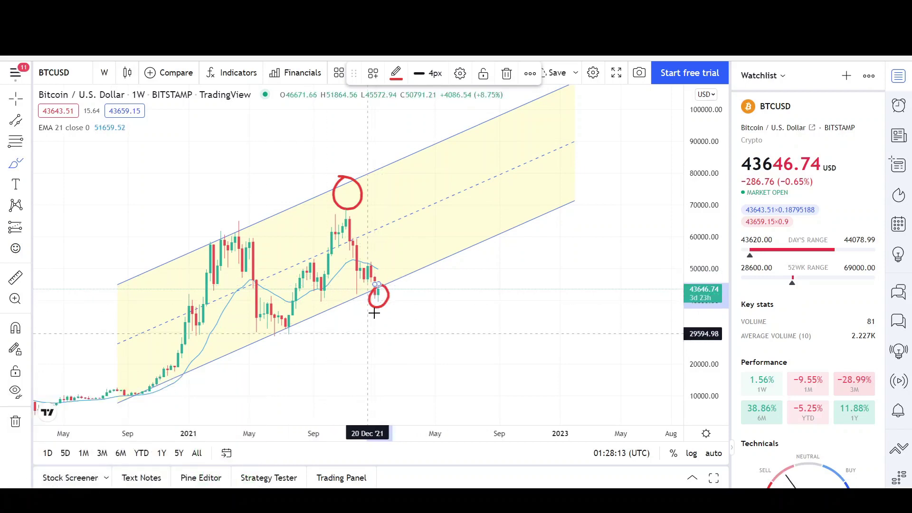
pyautogui.scroll(-1, 374, 312)
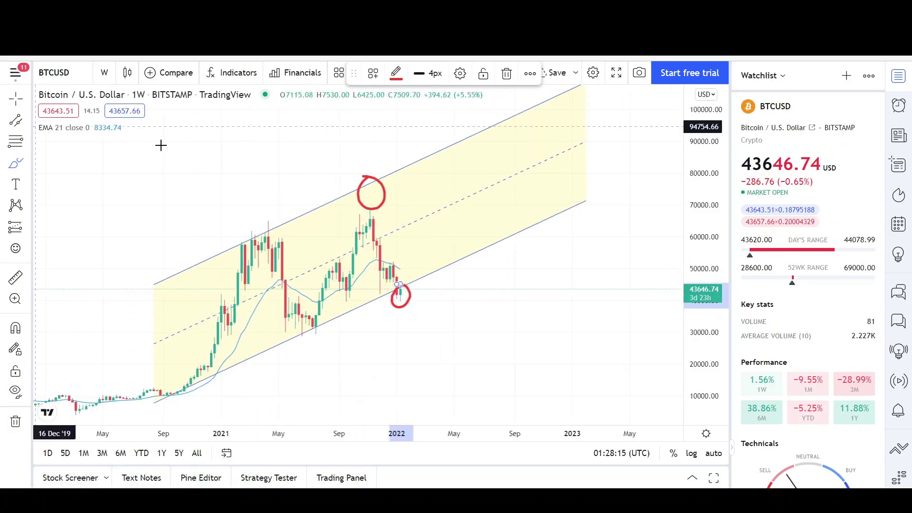
# Clear all drawings and box the 2021 range from about 31000 to 65000 in yellow.
pyautogui.rightClick(230, 202)
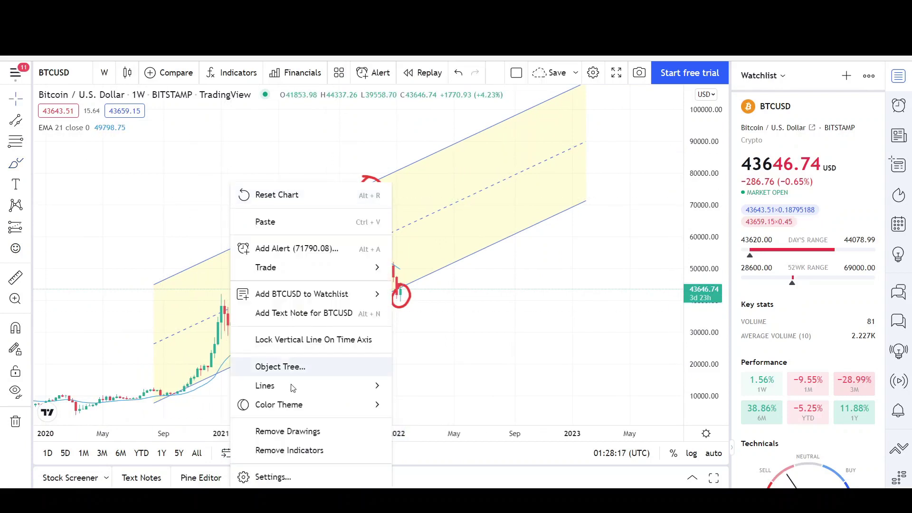
pyautogui.click(288, 431)
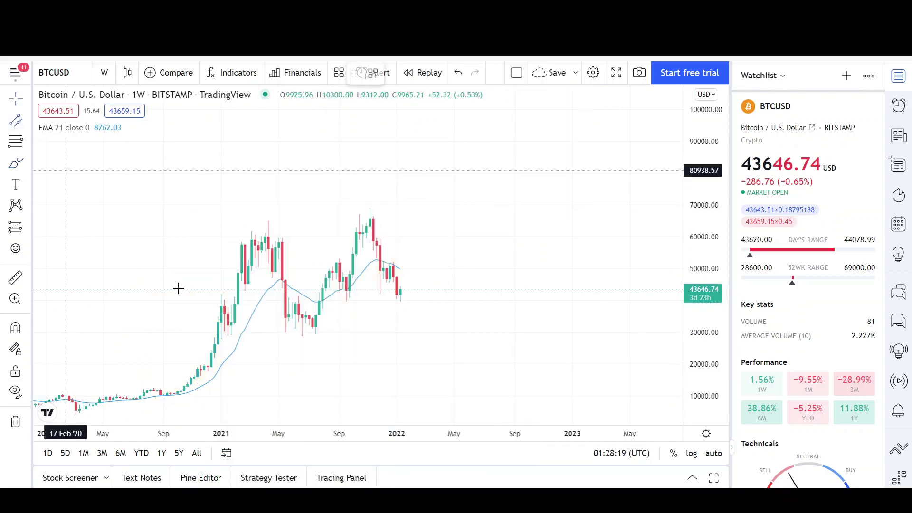
pyautogui.click(170, 328)
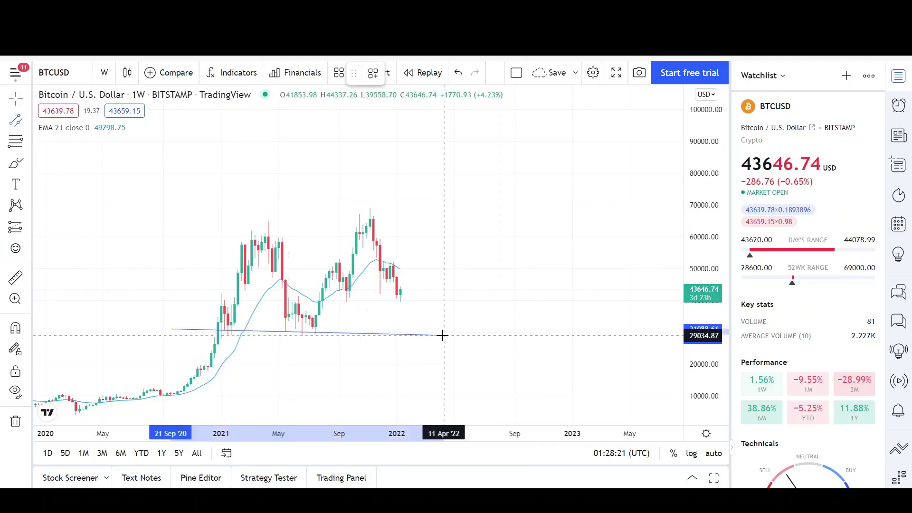
pyautogui.click(488, 325)
pyautogui.moveTo(488, 263); pyautogui.dragTo(494, 221)
pyautogui.click(494, 221)
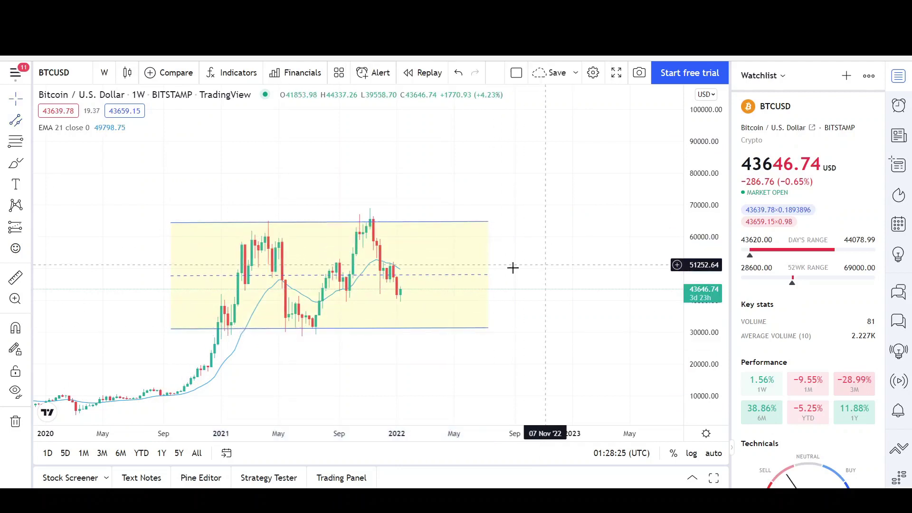